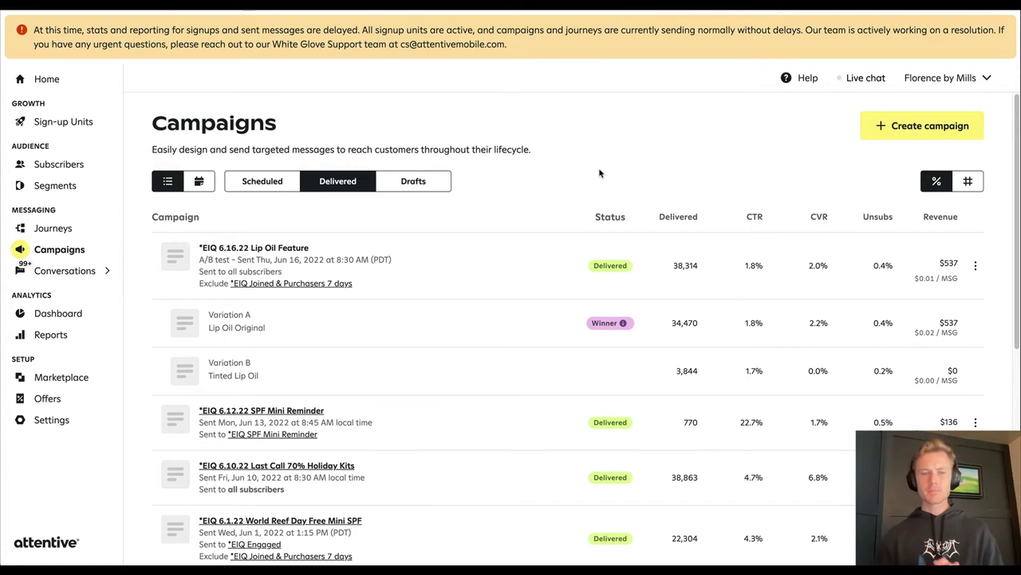
# View the campaigns on the monthly calendar, then return to the campaign list.
pyautogui.click(59, 249)
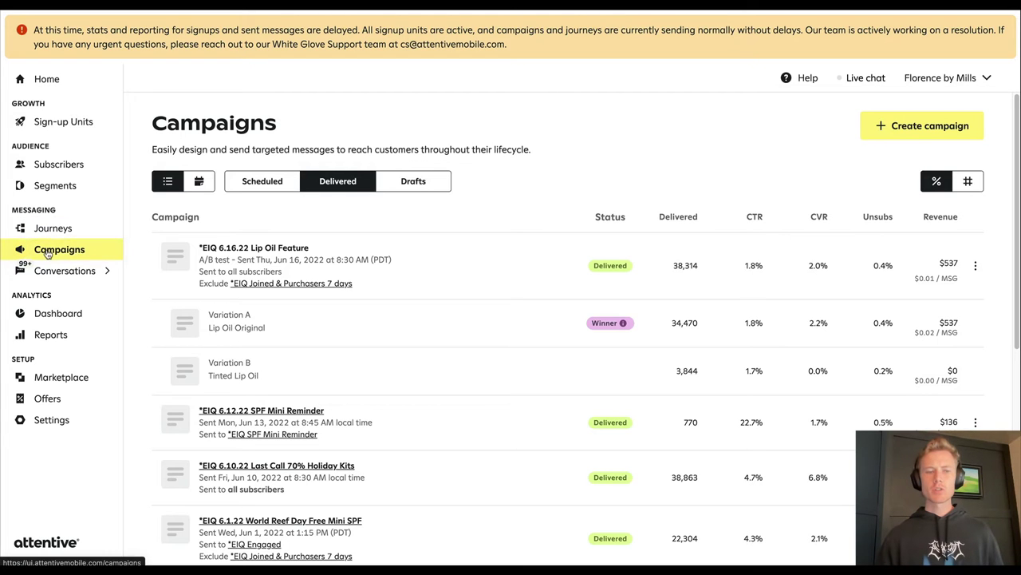
pyautogui.click(198, 181)
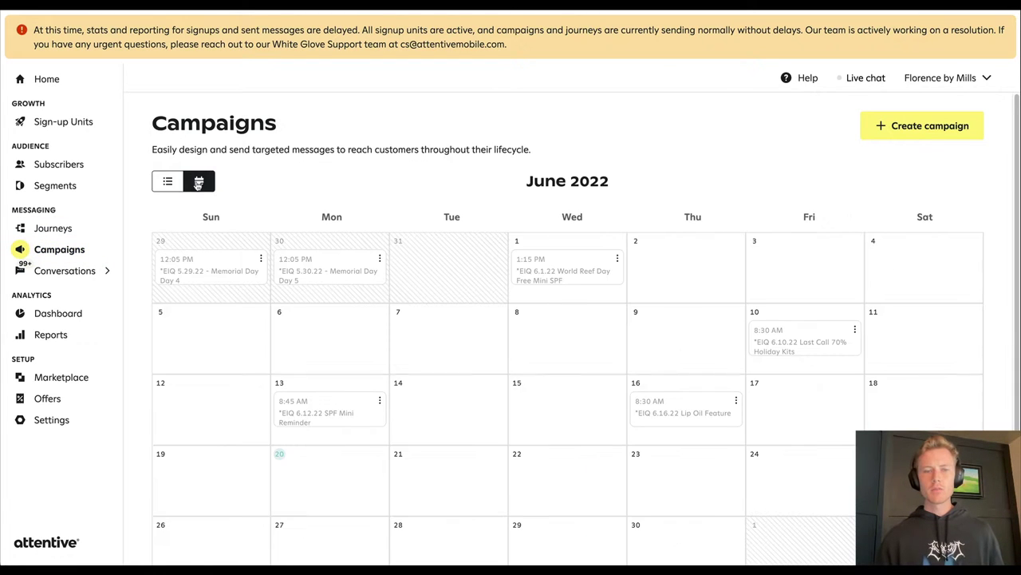
pyautogui.scroll(-2, 549, 314)
pyautogui.scroll(2, 381, 317)
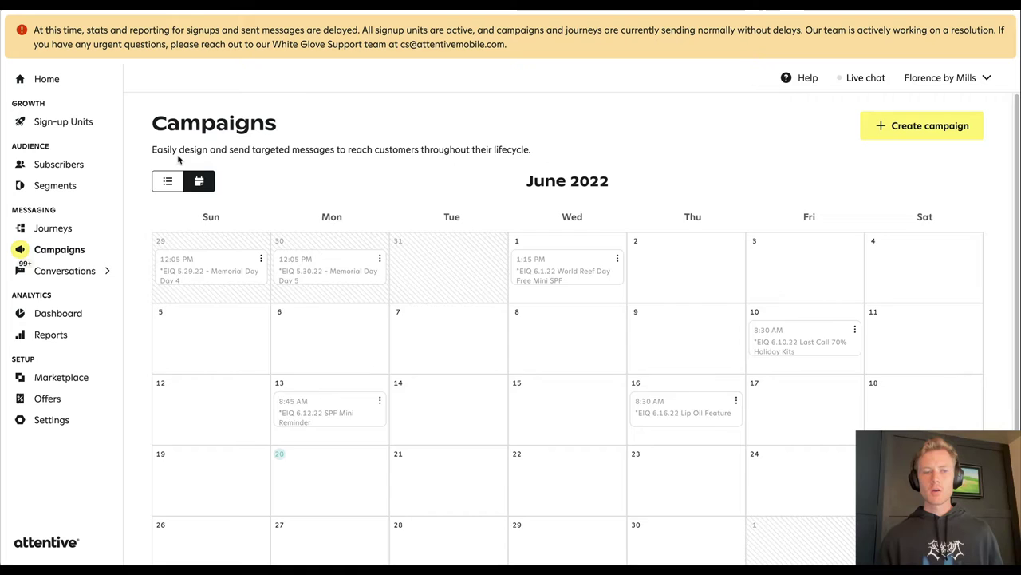
pyautogui.click(167, 181)
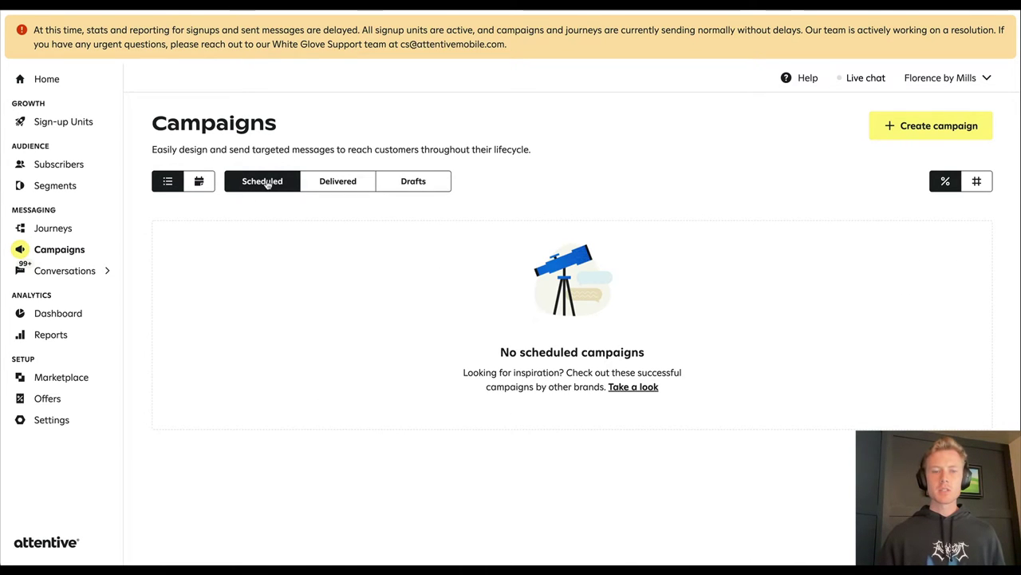
# Look through the Delivered, Drafts and Scheduled campaign tabs.
pyautogui.click(332, 182)
pyautogui.click(402, 182)
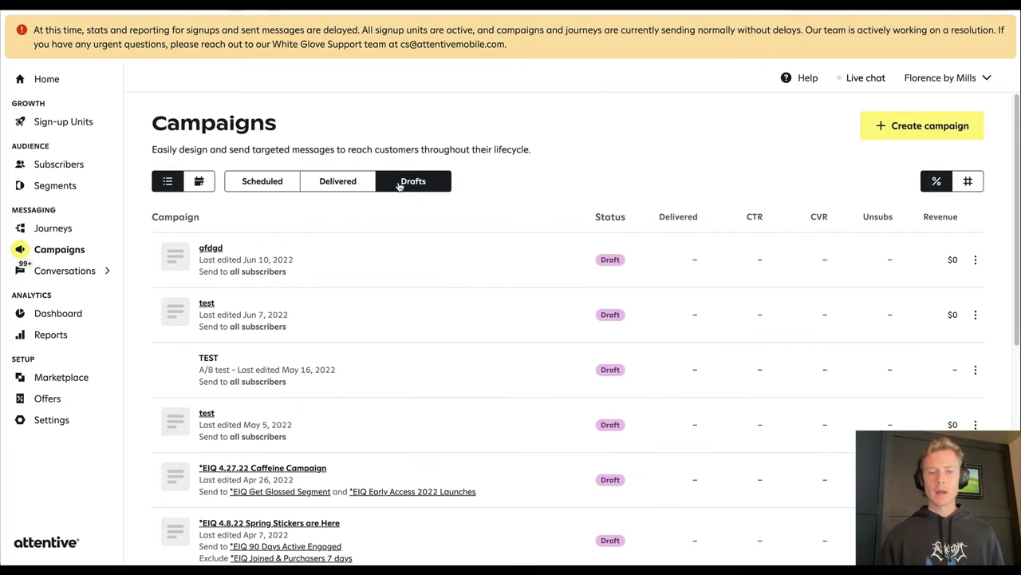
pyautogui.click(338, 184)
pyautogui.click(284, 183)
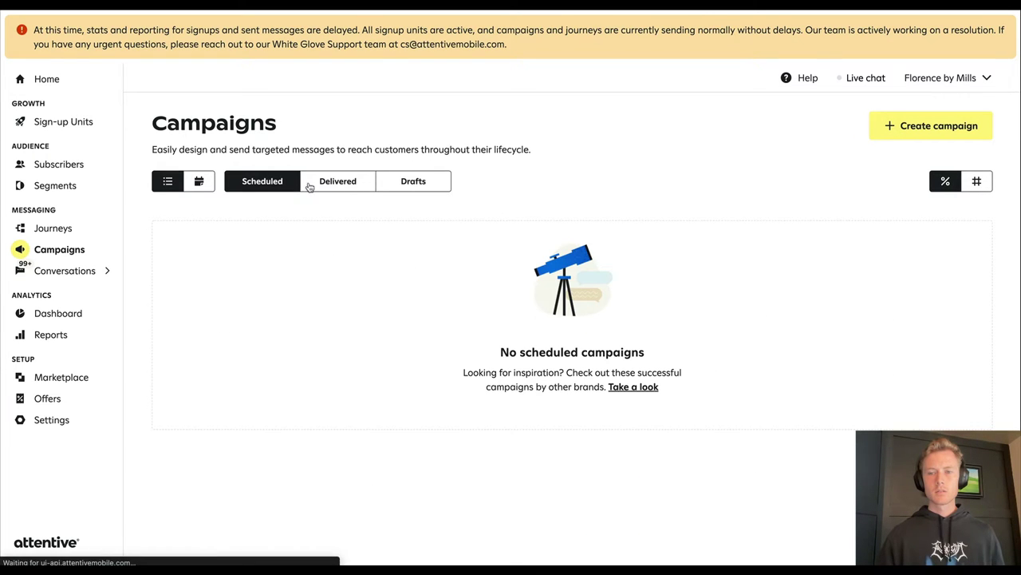
pyautogui.click(977, 182)
# Toggle campaign results between CTR/CVR percentages and raw counts, then begin a new campaign.
pyautogui.click(351, 179)
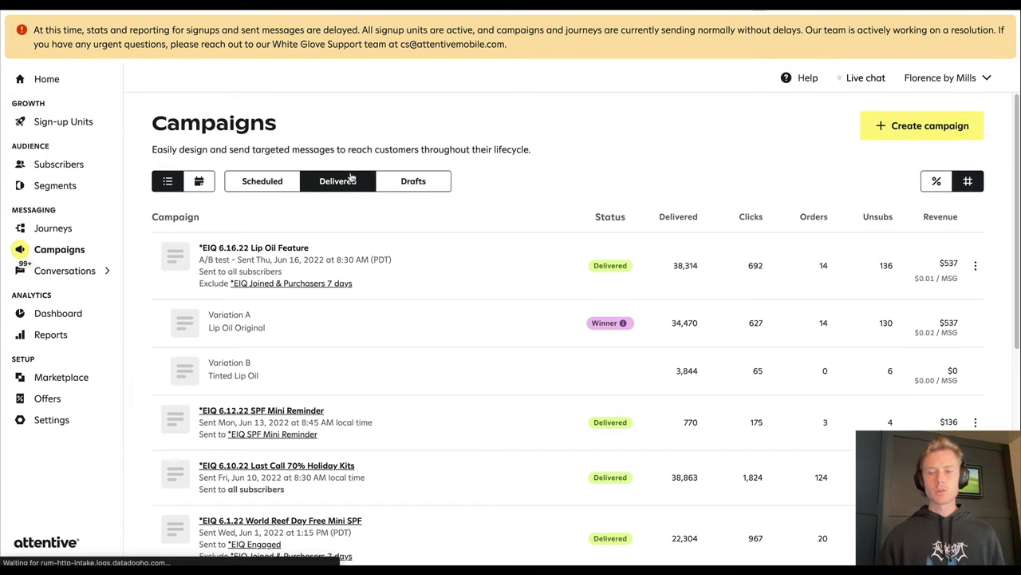
pyautogui.click(938, 180)
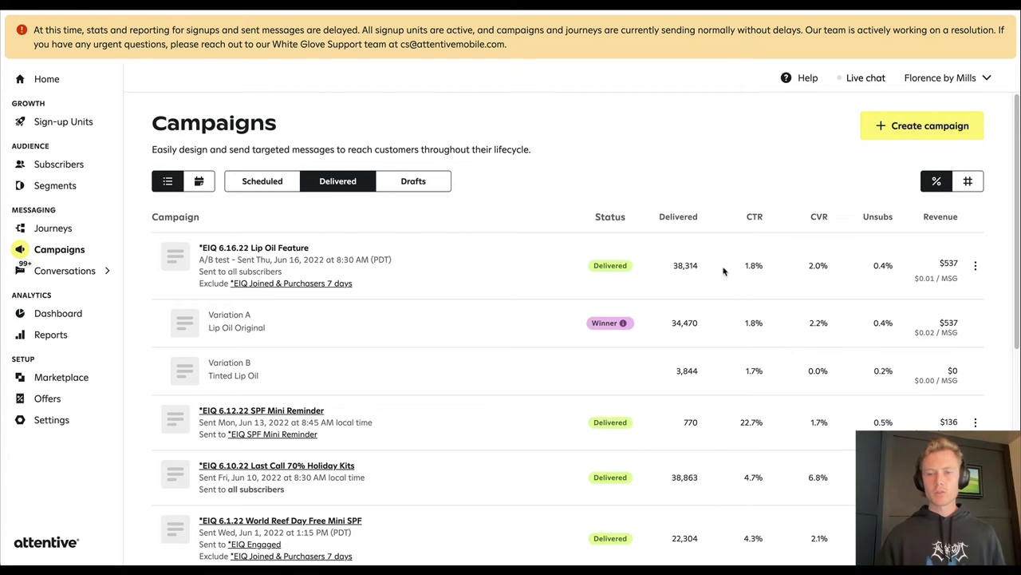
pyautogui.click(974, 183)
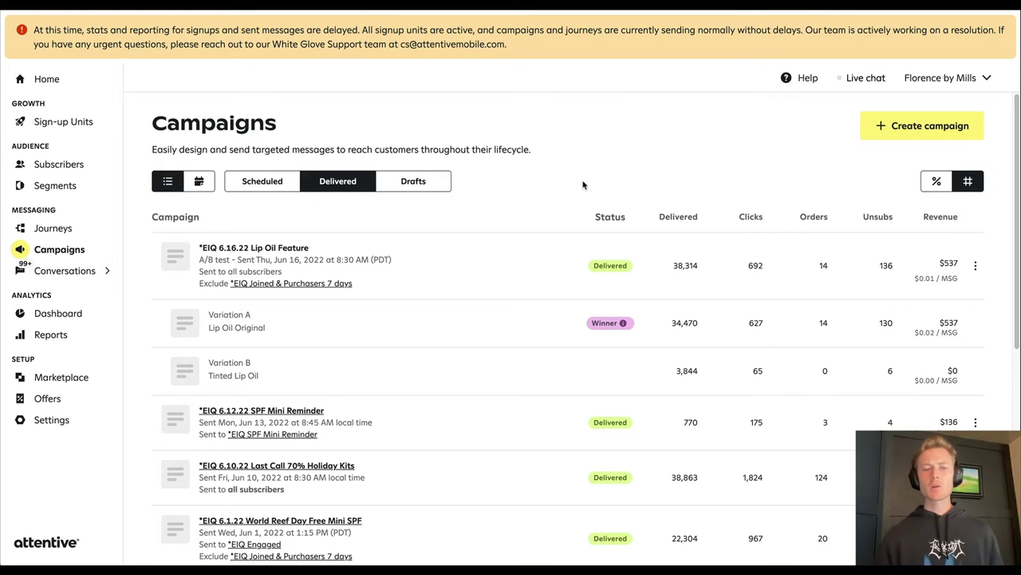
pyautogui.click(948, 129)
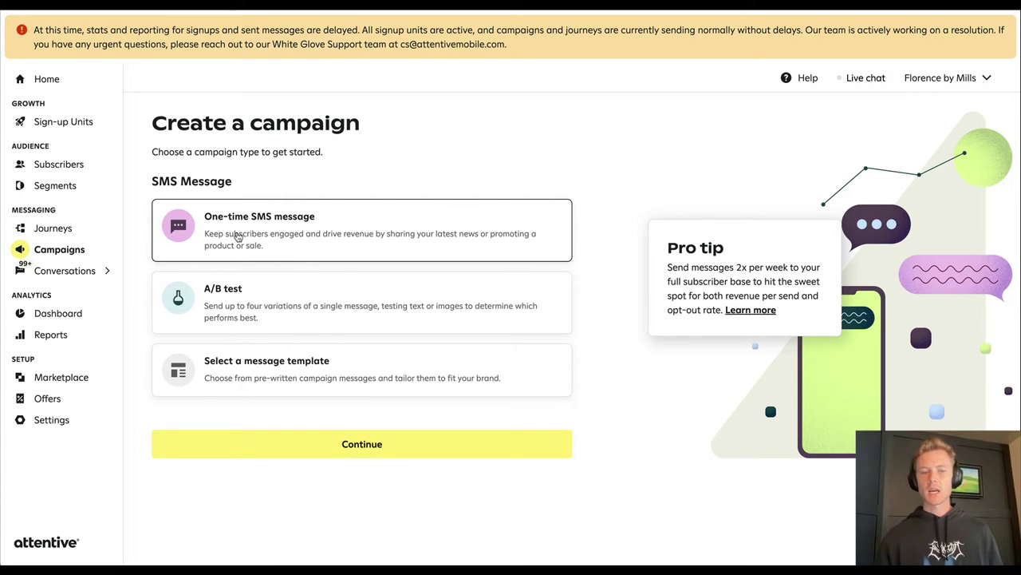
pyautogui.click(242, 311)
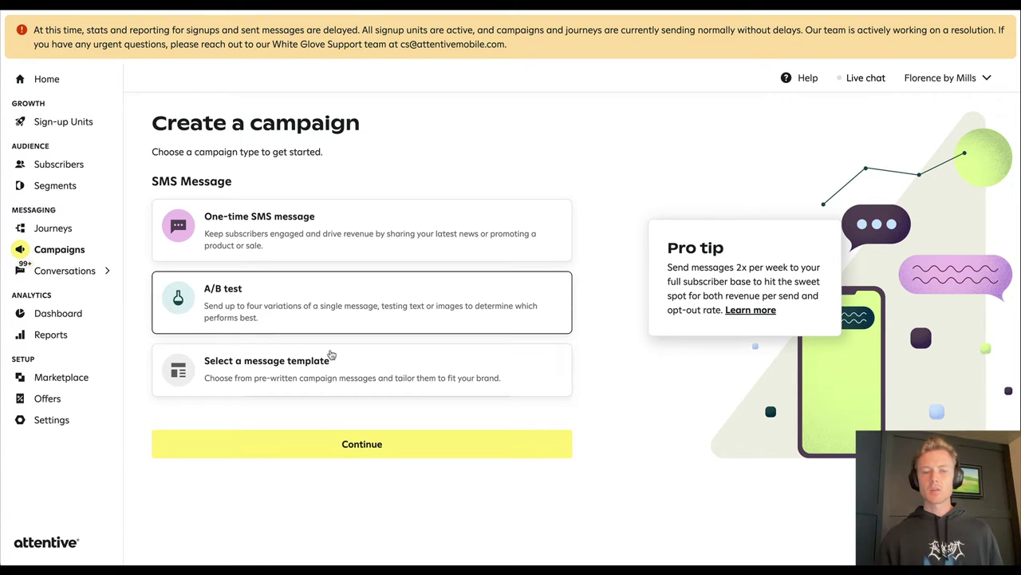
pyautogui.click(330, 356)
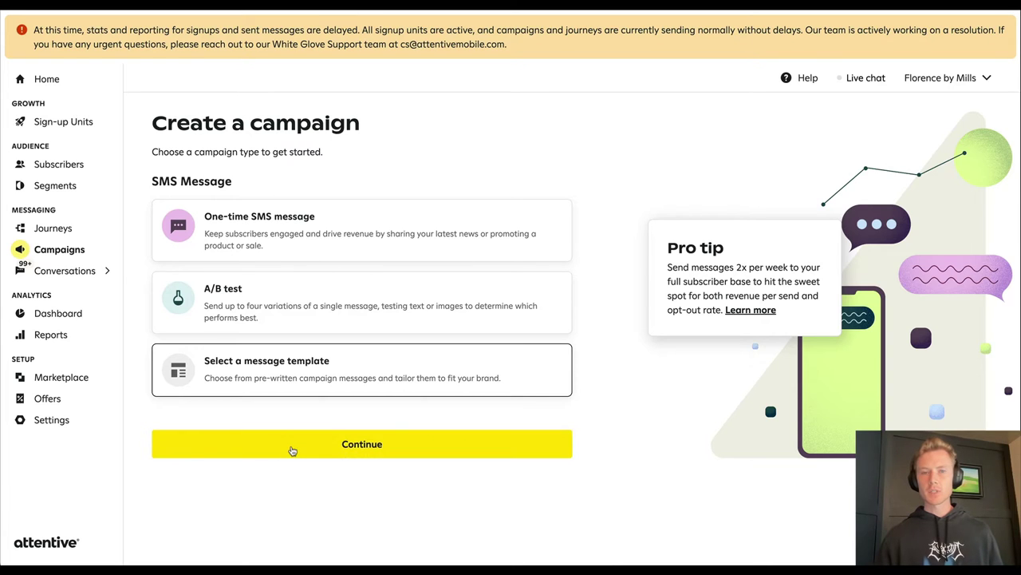
pyautogui.click(293, 451)
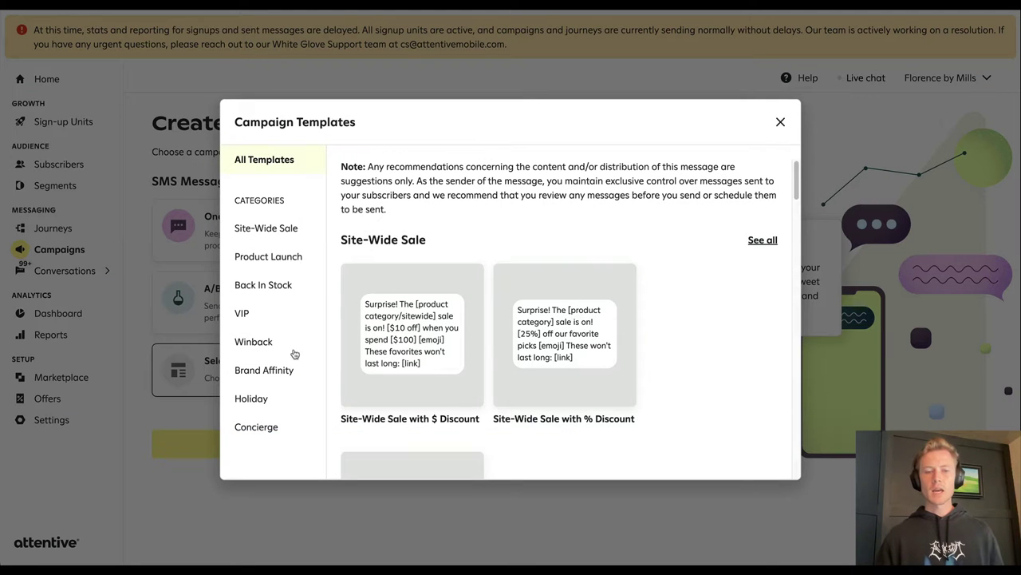
pyautogui.scroll(-8, 415, 319)
pyautogui.click(279, 230)
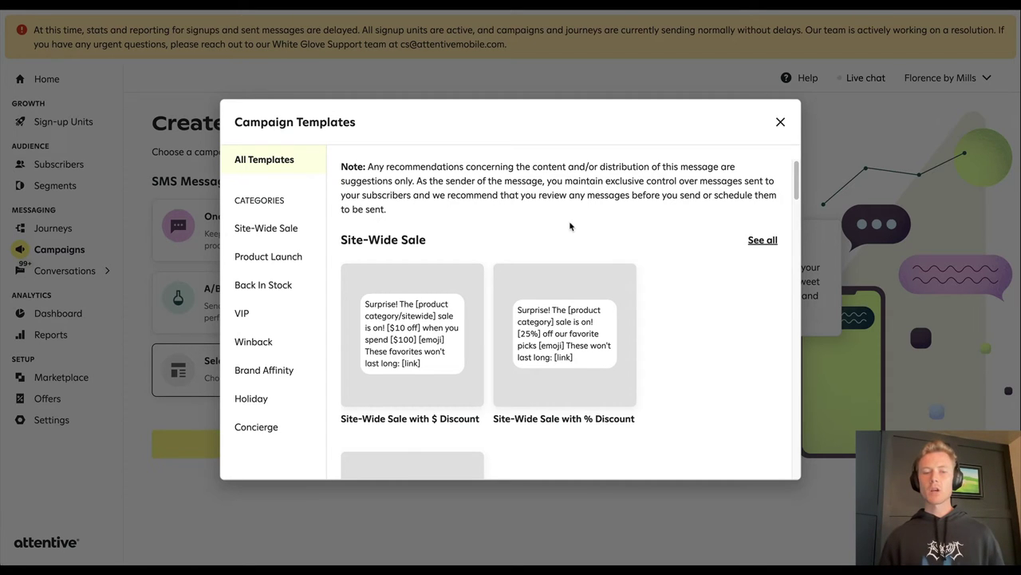
pyautogui.click(267, 425)
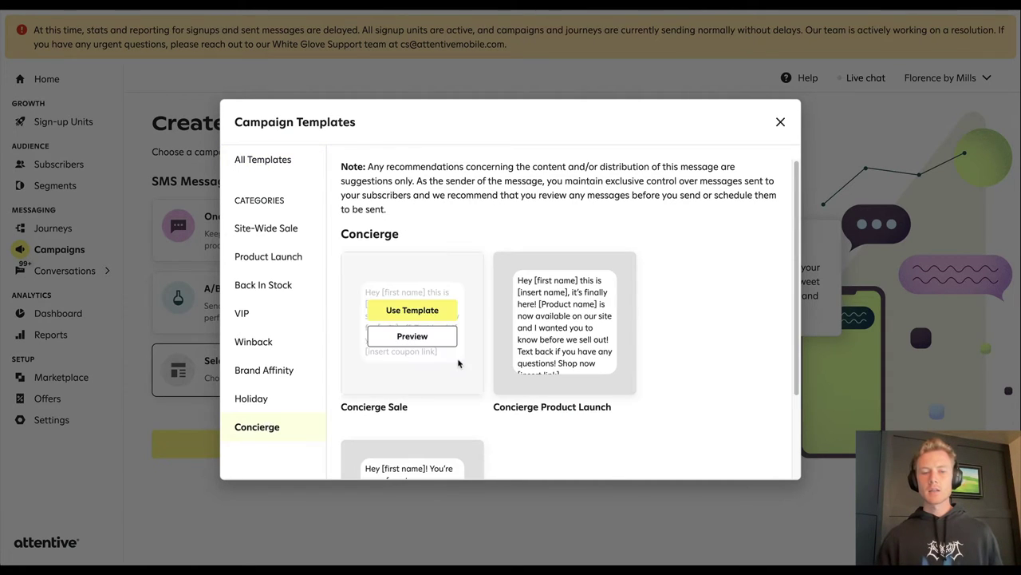
pyautogui.scroll(-1, 661, 361)
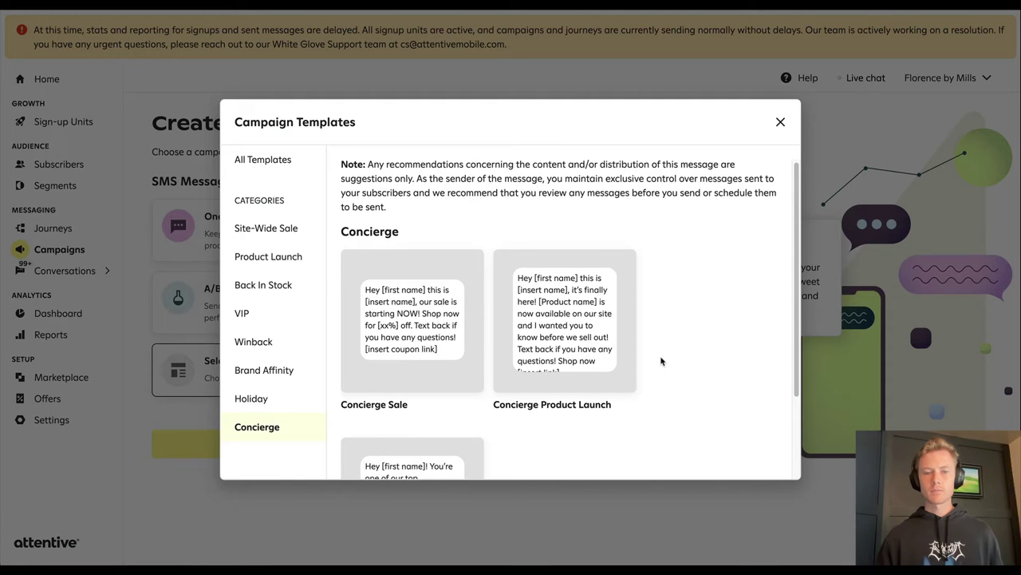
# Choose the A/B test campaign type and name it '*EIQ REV 4th of July Flash Sale'.
pyautogui.click(814, 304)
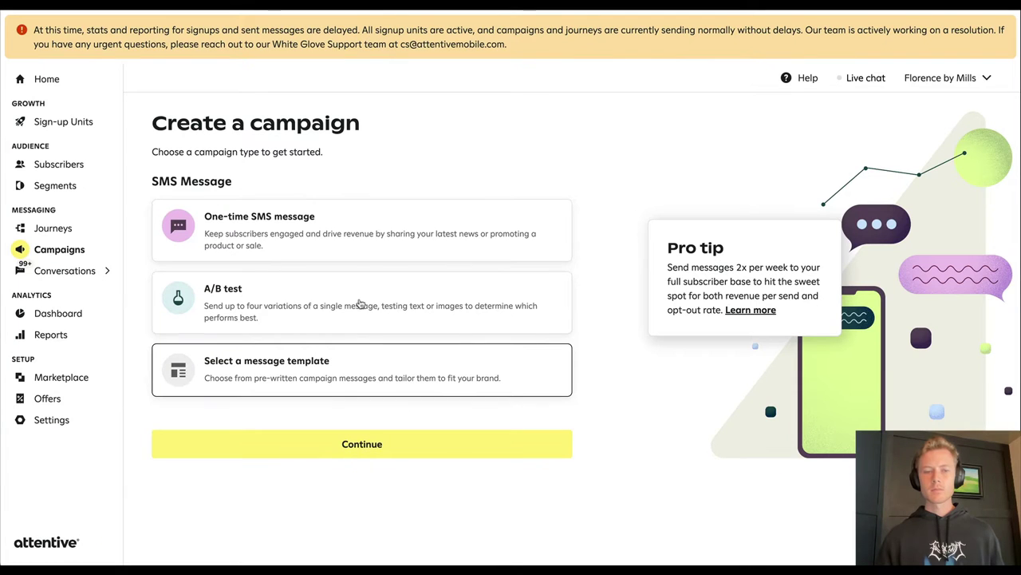
pyautogui.click(359, 303)
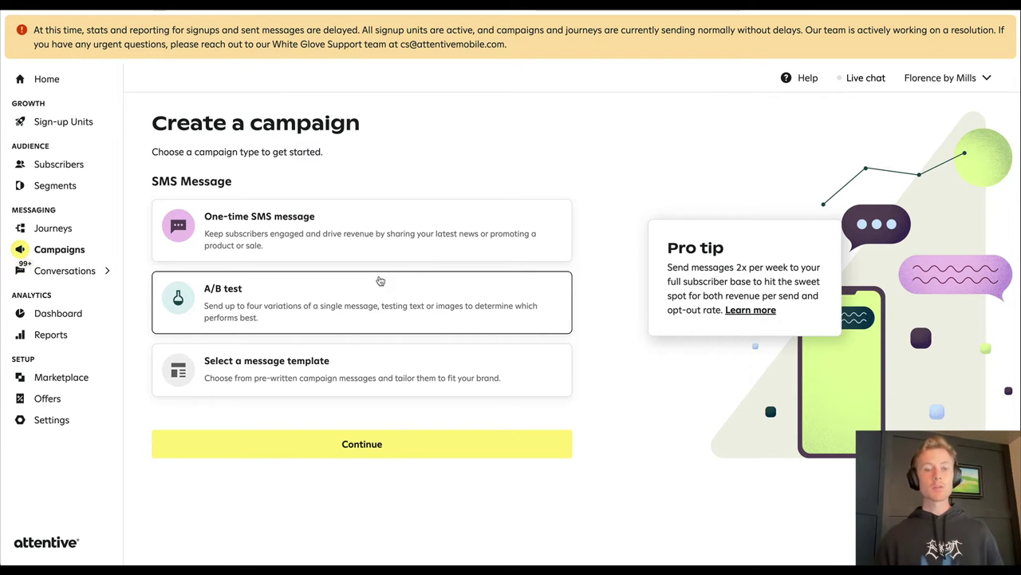
pyautogui.click(389, 432)
pyautogui.click(343, 221)
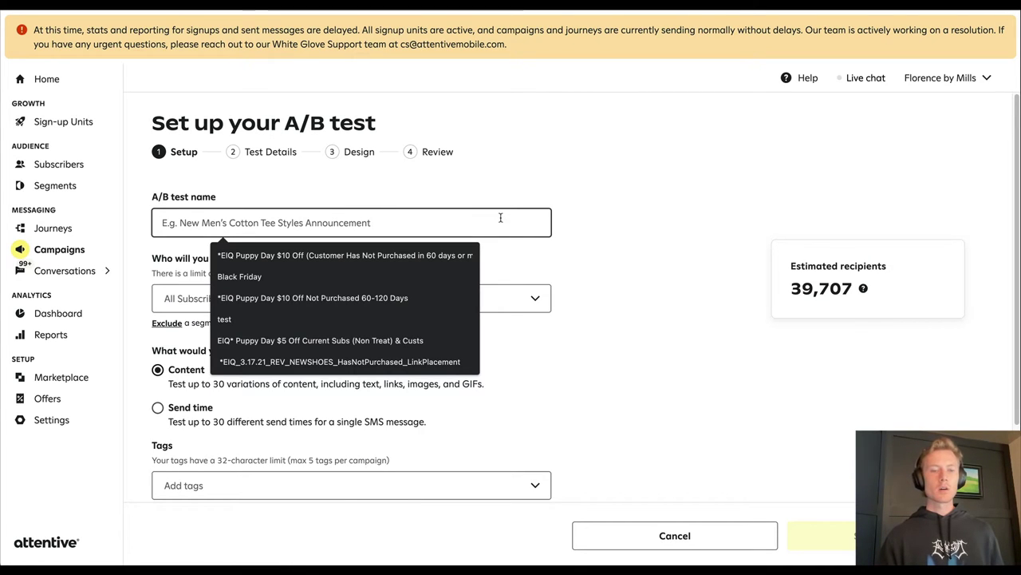
pyautogui.write('*EIQ')
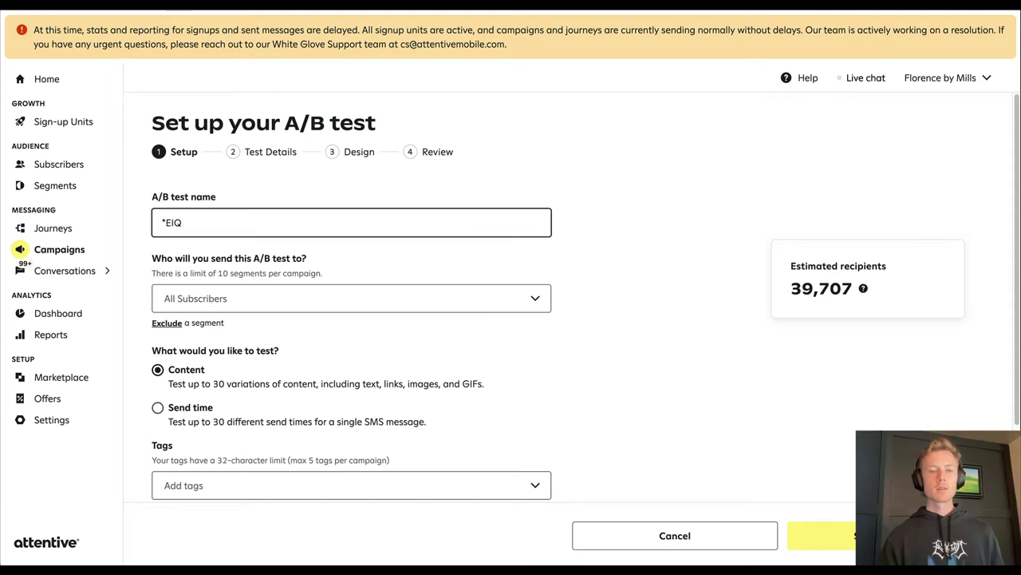
pyautogui.write(' REV')
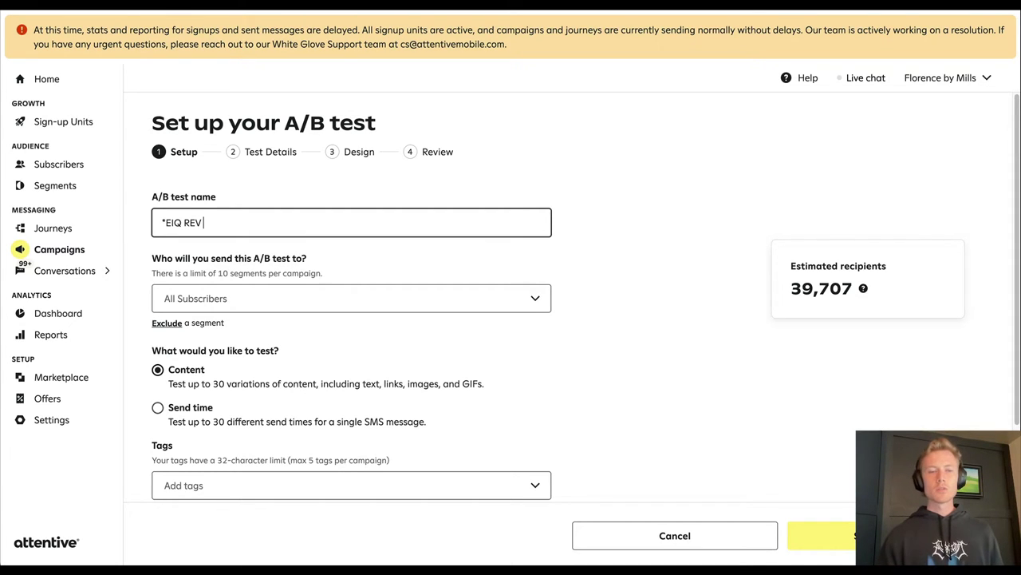
pyautogui.write(' 4th of July Flash Sale')
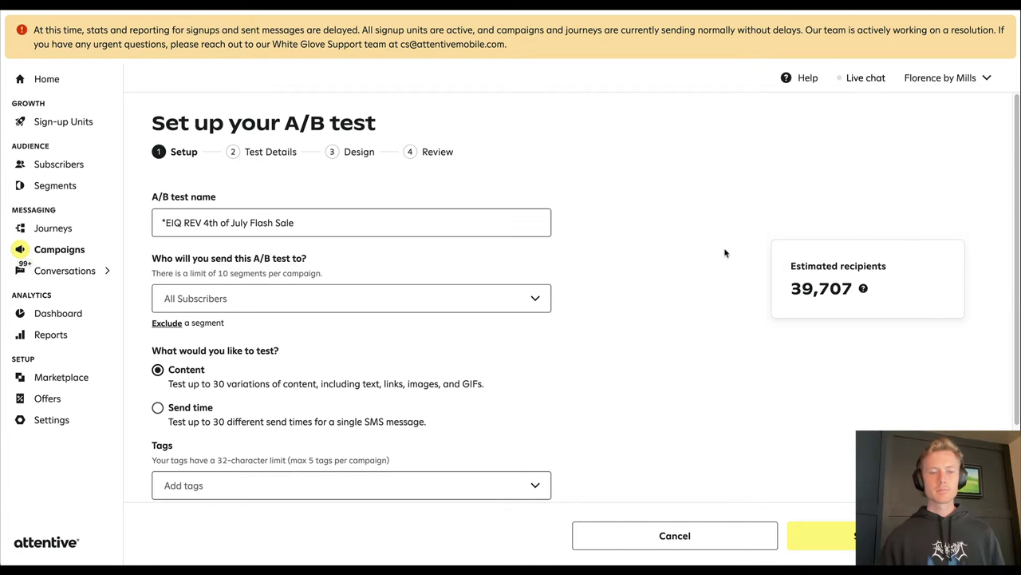
pyautogui.scroll(-2, 725, 253)
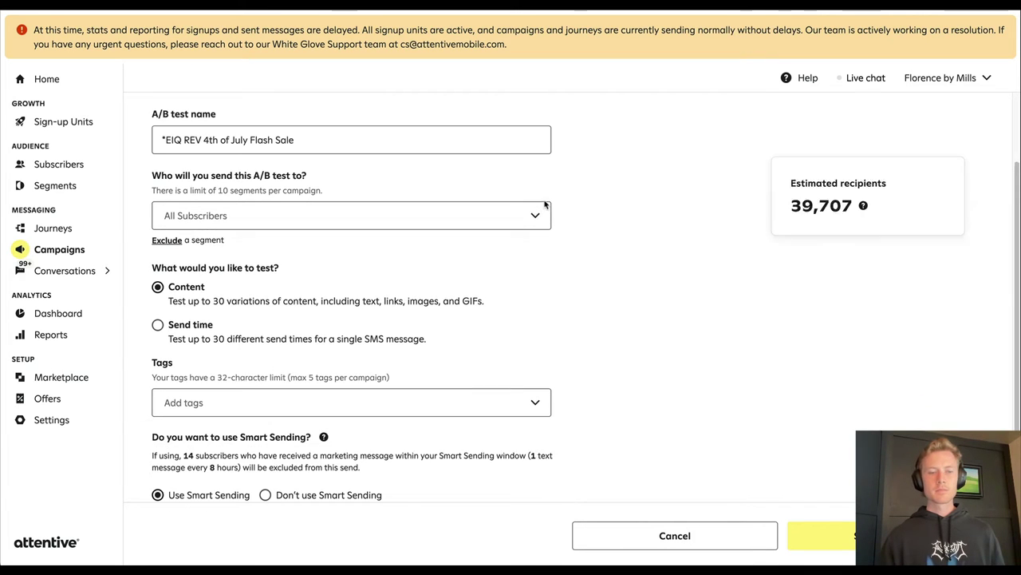
# Send to Active Recharge Customers, *EIQ Lips and *EIQ Purchased Bronzer segments.
pyautogui.click(464, 205)
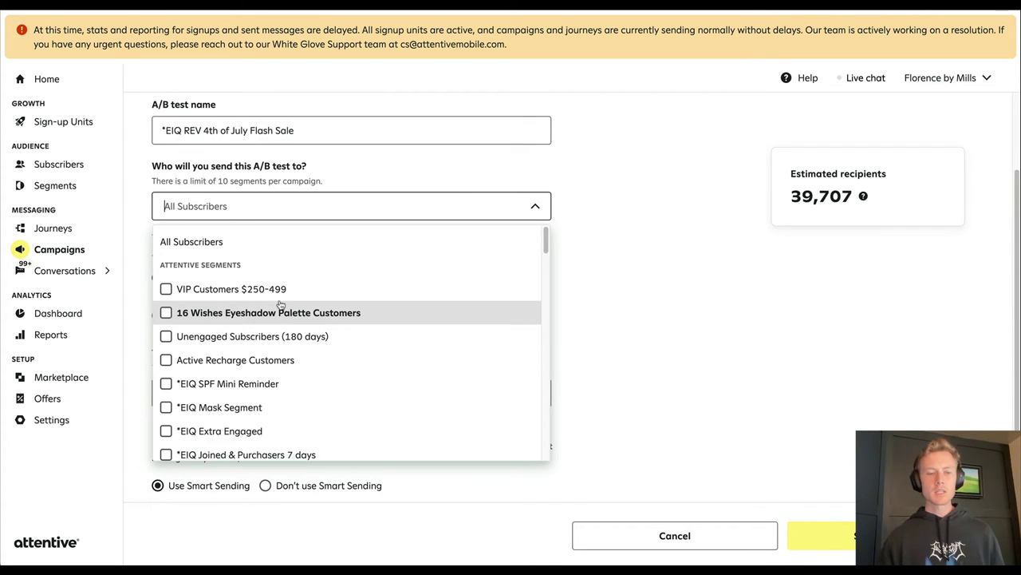
pyautogui.click(226, 359)
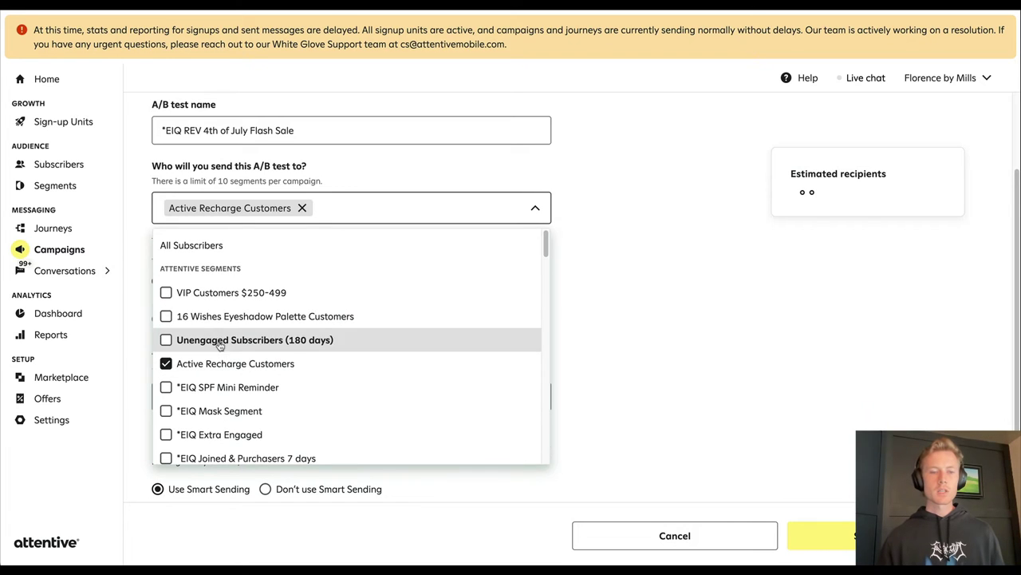
pyautogui.scroll(-4, 223, 356)
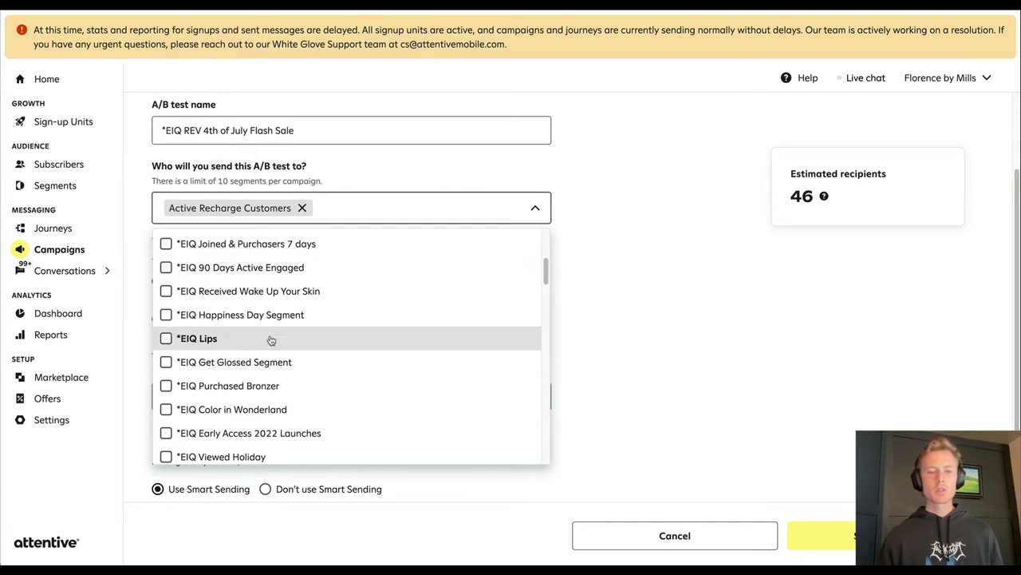
pyautogui.click(271, 340)
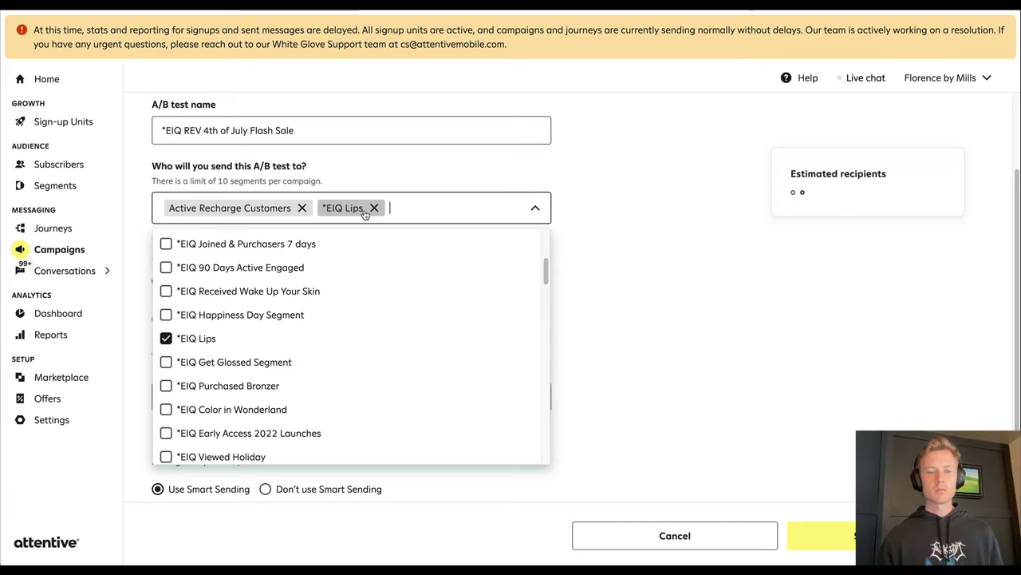
pyautogui.click(246, 385)
pyautogui.click(697, 292)
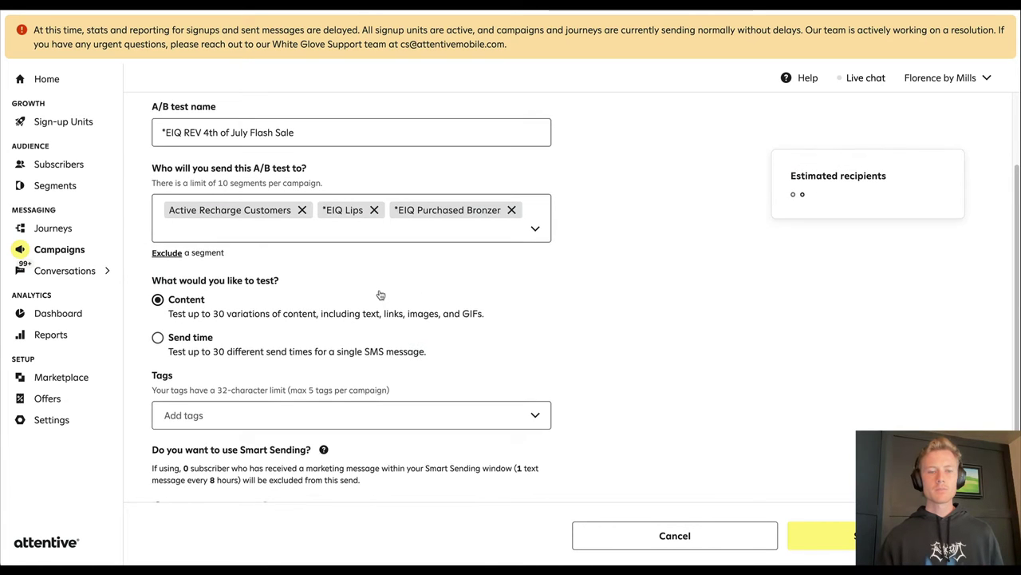
pyautogui.scroll(1, 378, 295)
# Exclude the Unengaged Subscribers (180 days) segment from the send.
pyautogui.click(190, 280)
pyautogui.click(267, 319)
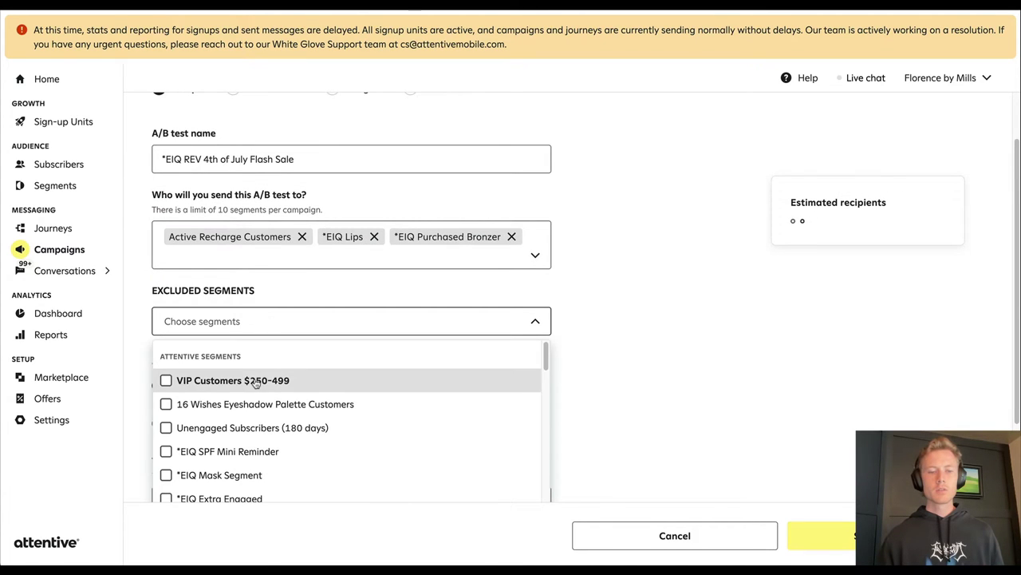
pyautogui.scroll(-1, 255, 382)
pyautogui.click(228, 410)
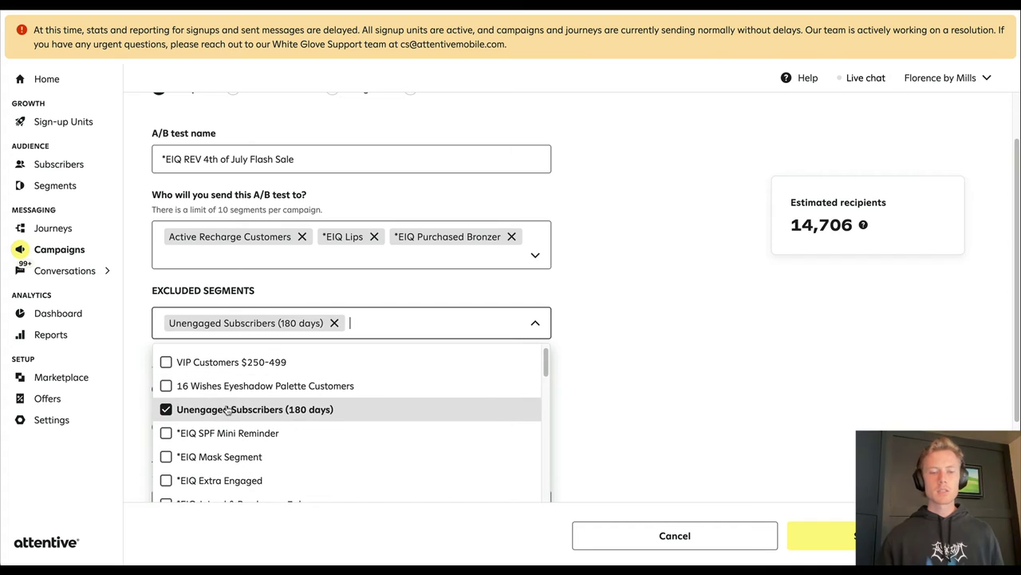
pyautogui.click(729, 301)
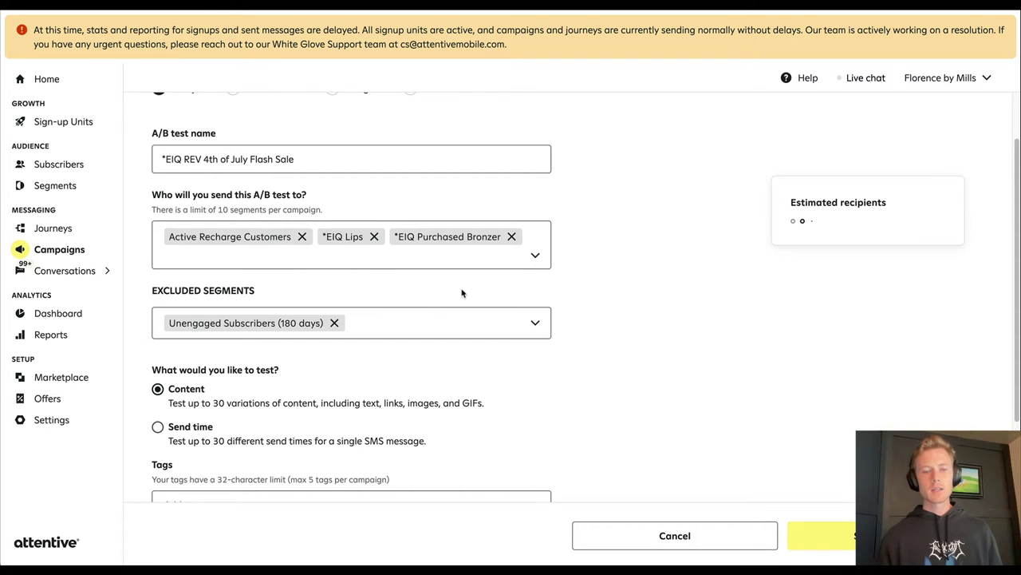
pyautogui.scroll(1, 461, 293)
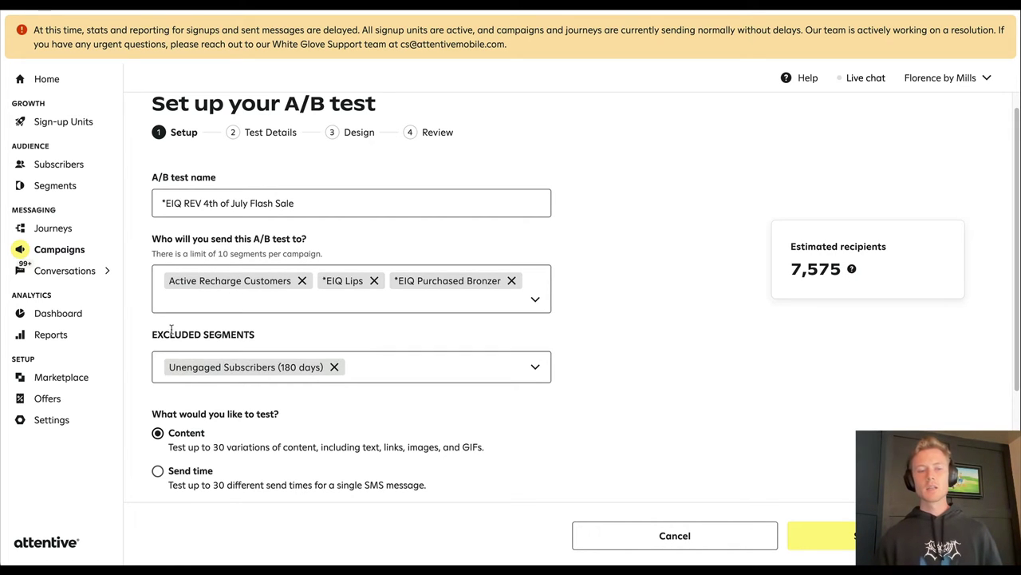
# Remove *EIQ Lips and *EIQ Purchased Bronzer, leaving only Active Recharge Customers.
pyautogui.moveTo(140, 343); pyautogui.dragTo(395, 351)
pyautogui.click(411, 342)
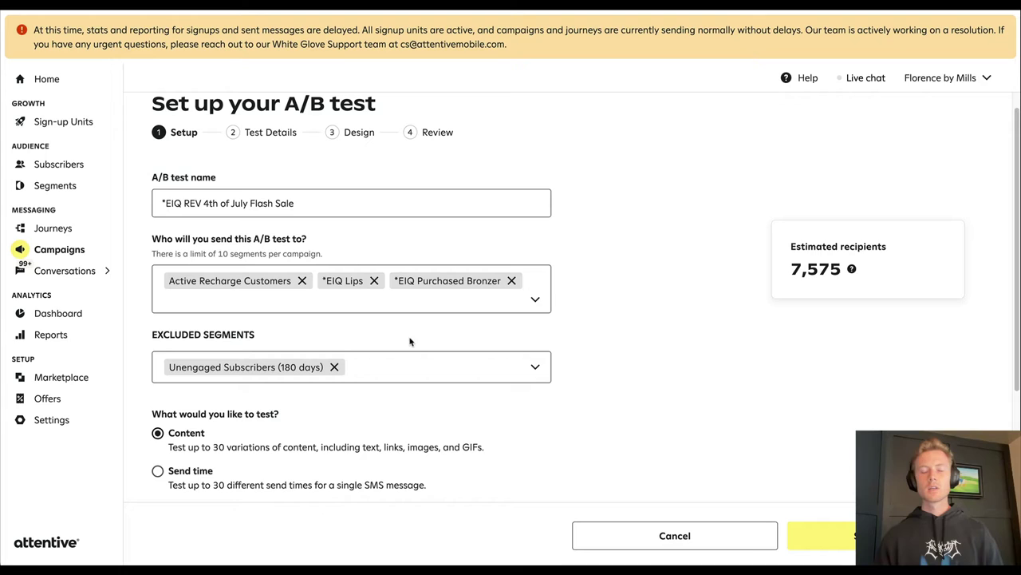
pyautogui.click(374, 281)
pyautogui.click(440, 281)
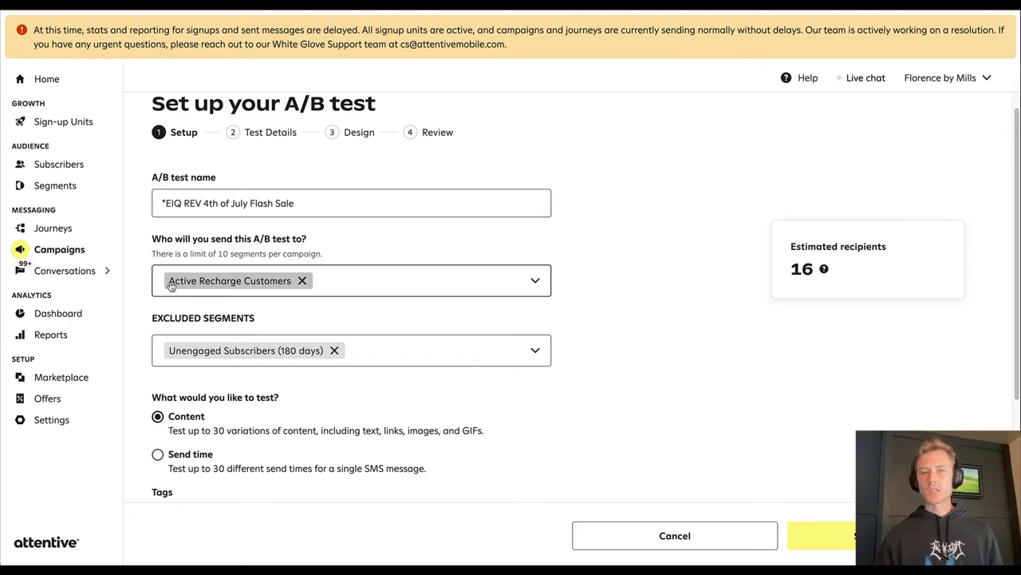
# Switch the test type to Send time, then back to Content.
pyautogui.scroll(-2, 364, 273)
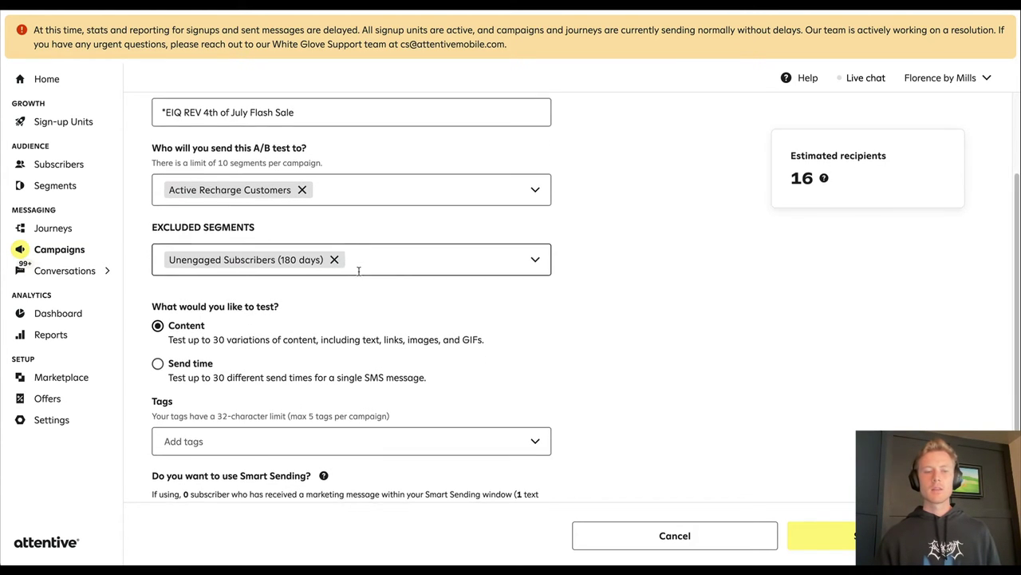
pyautogui.moveTo(145, 313); pyautogui.dragTo(275, 306)
pyautogui.click(327, 309)
pyautogui.scroll(-1, 393, 303)
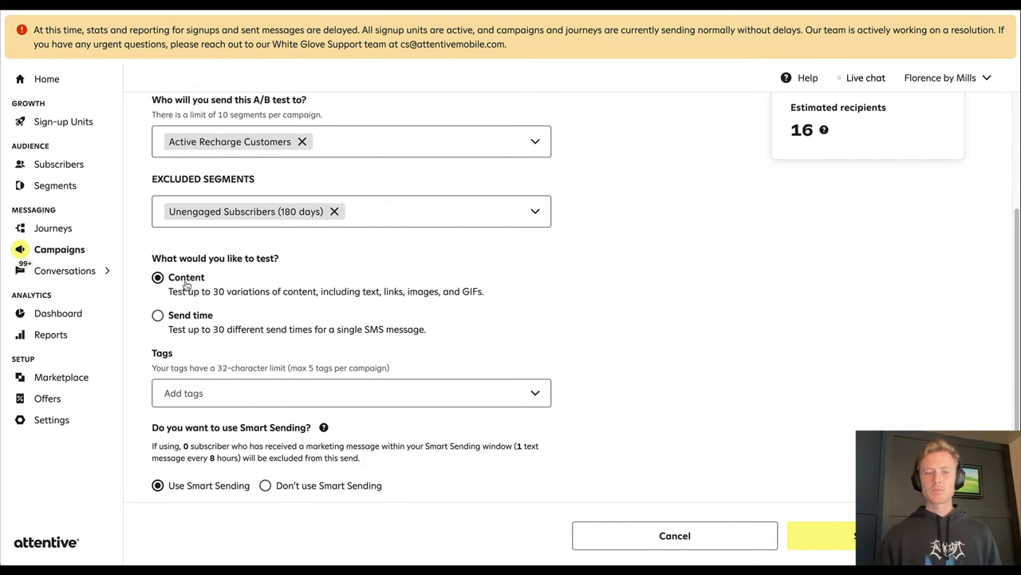
pyautogui.click(185, 321)
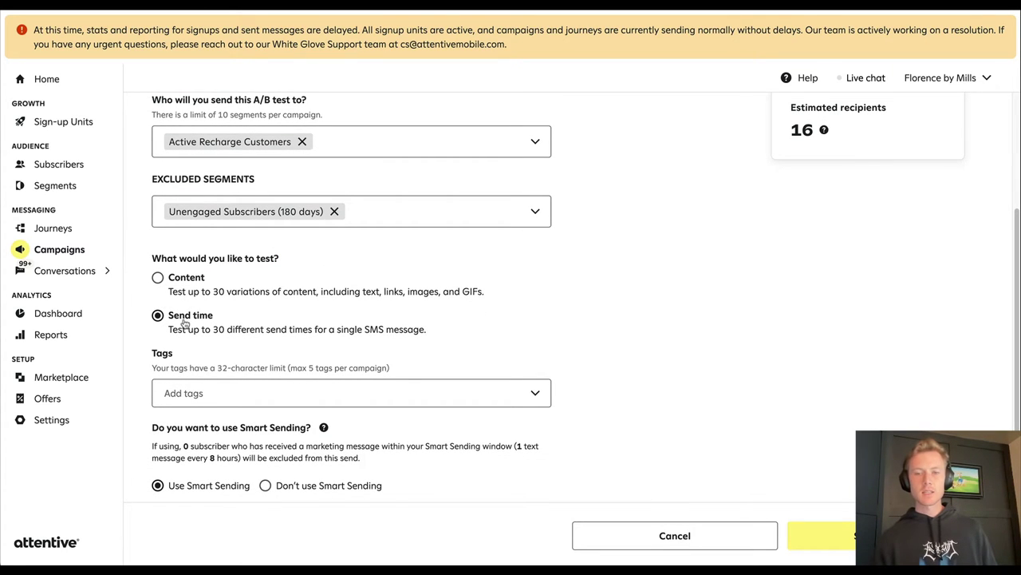
pyautogui.click(194, 275)
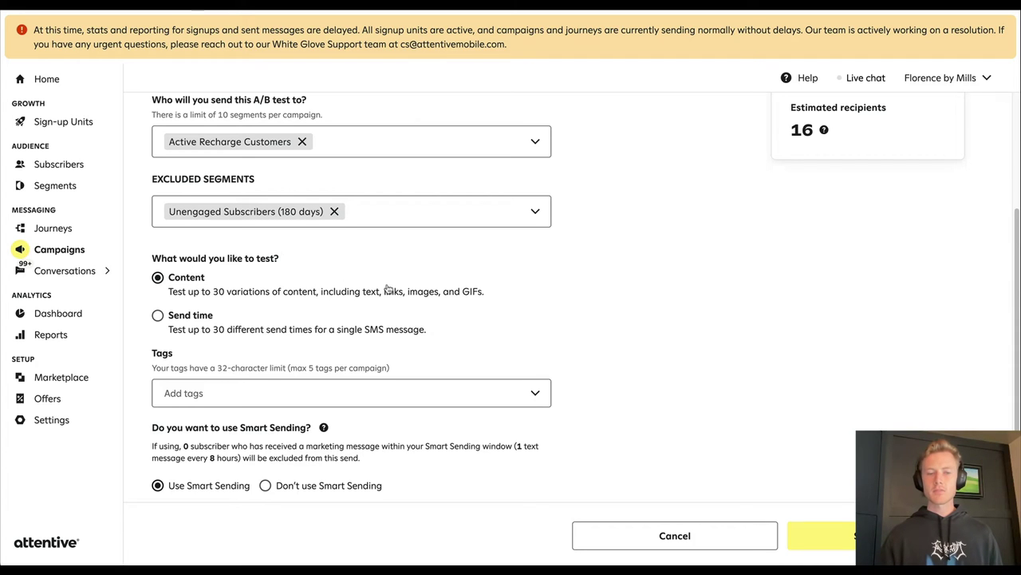
# Add a 'promo' tag to the A/B test.
pyautogui.click(267, 391)
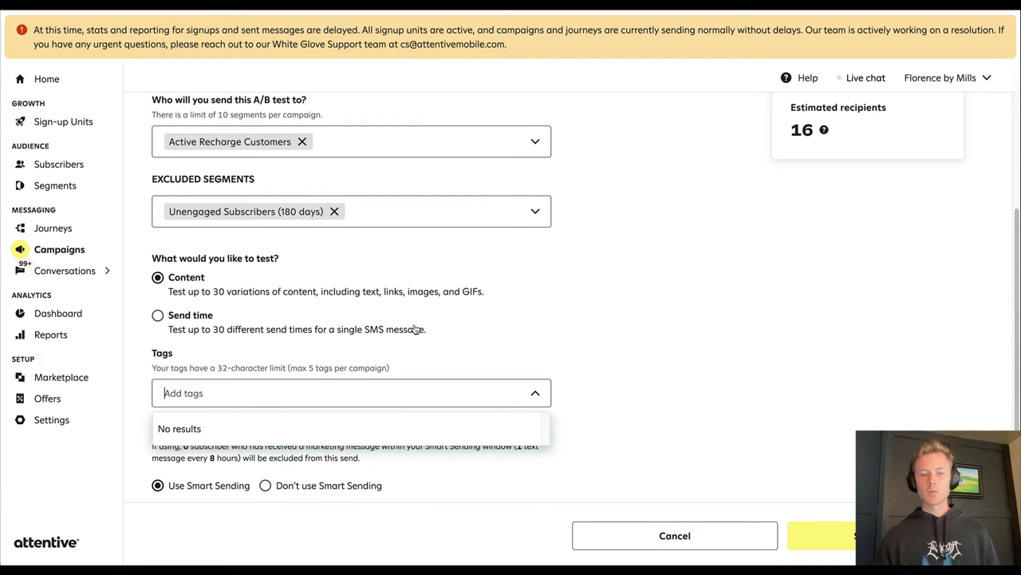
pyautogui.click(448, 348)
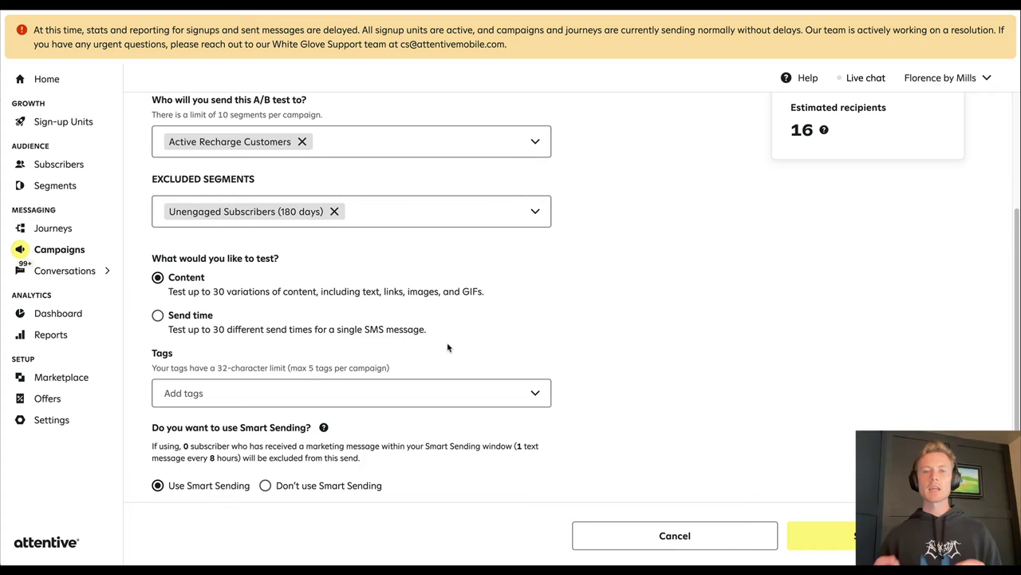
pyautogui.click(337, 387)
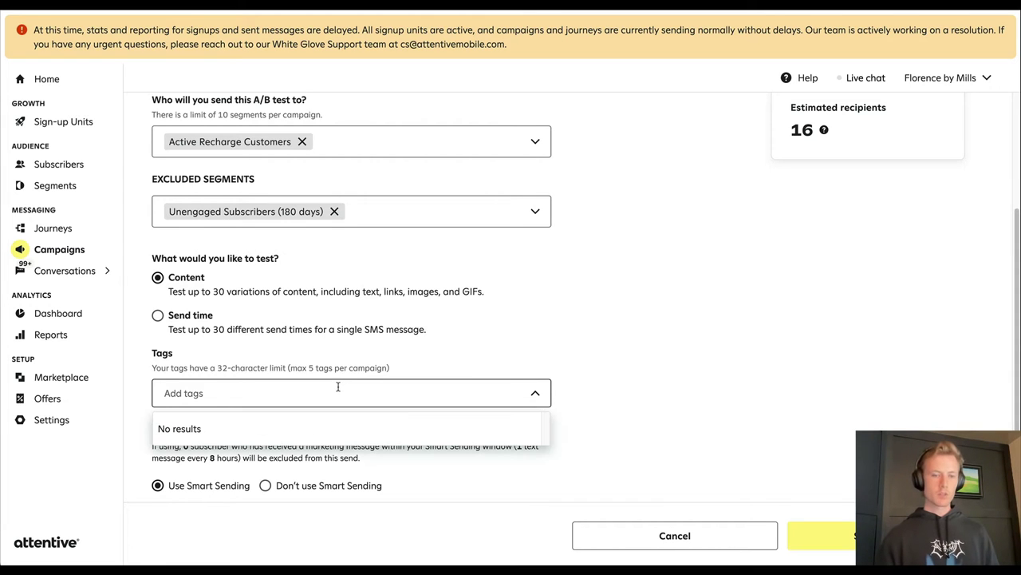
pyautogui.write('promo')
pyautogui.press('Return')
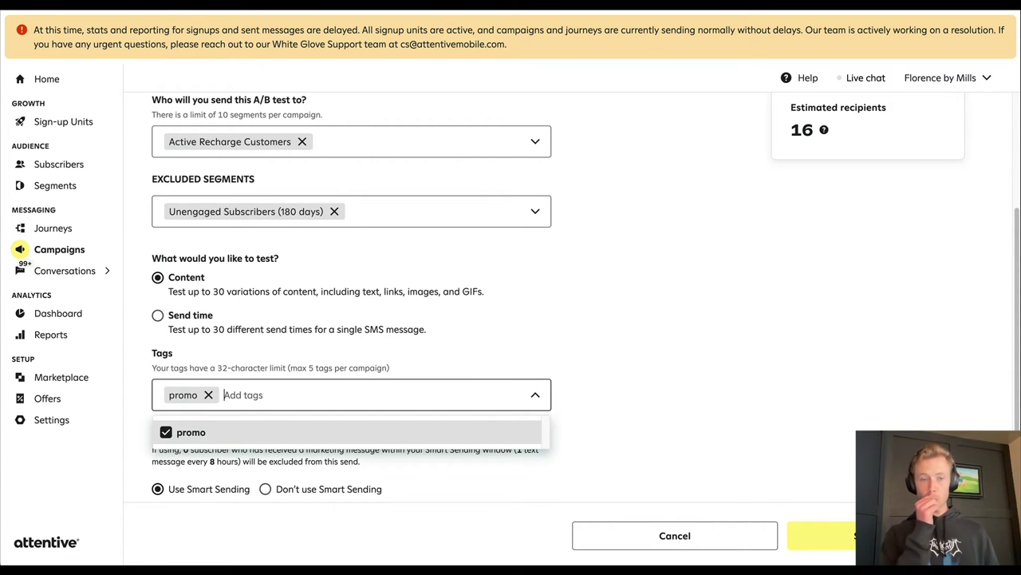
pyautogui.click(482, 348)
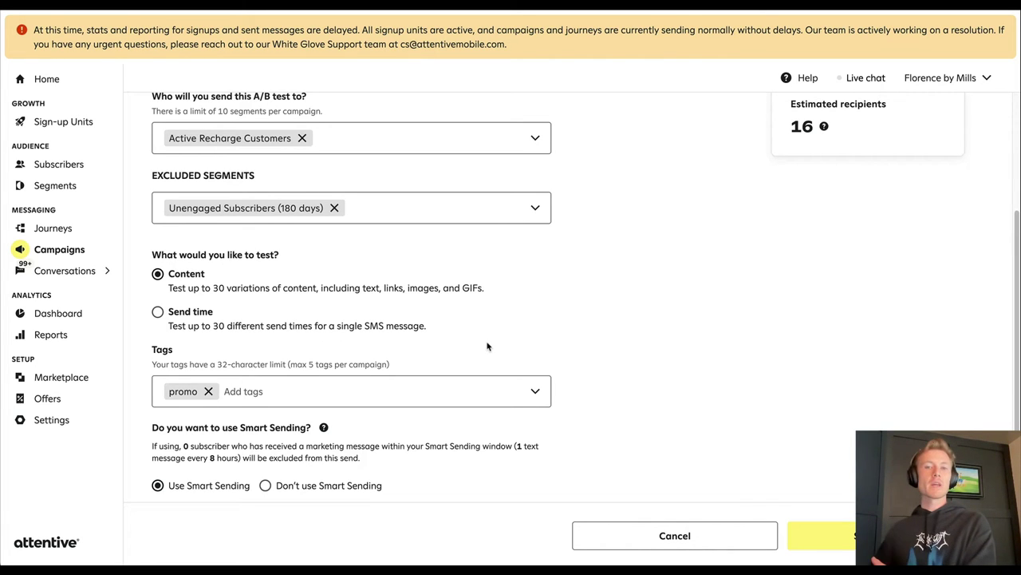
# Add a 'blog' tag, then remove it again.
pyautogui.click(395, 397)
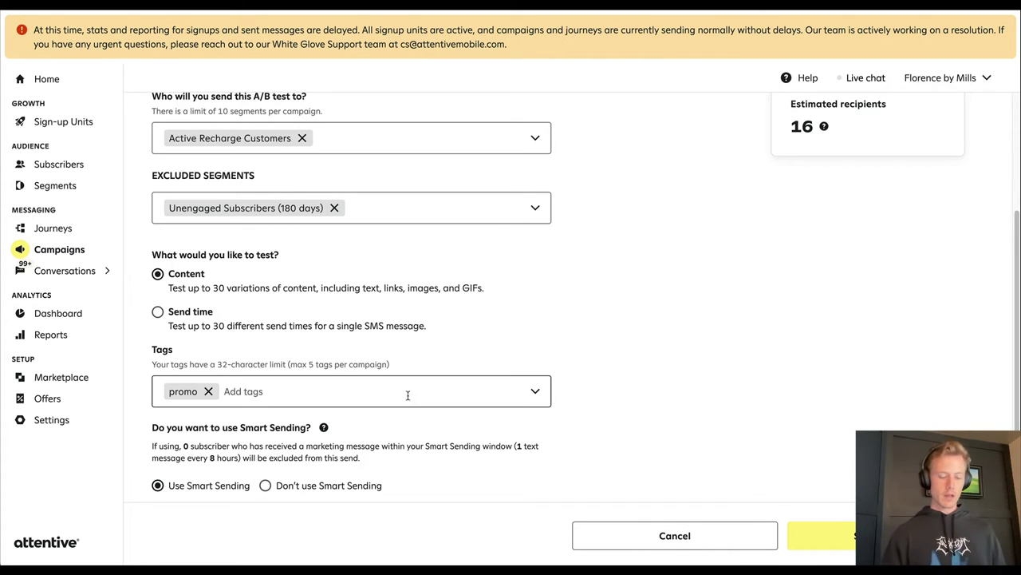
pyautogui.write('blog')
pyautogui.press('Return')
pyautogui.click(449, 359)
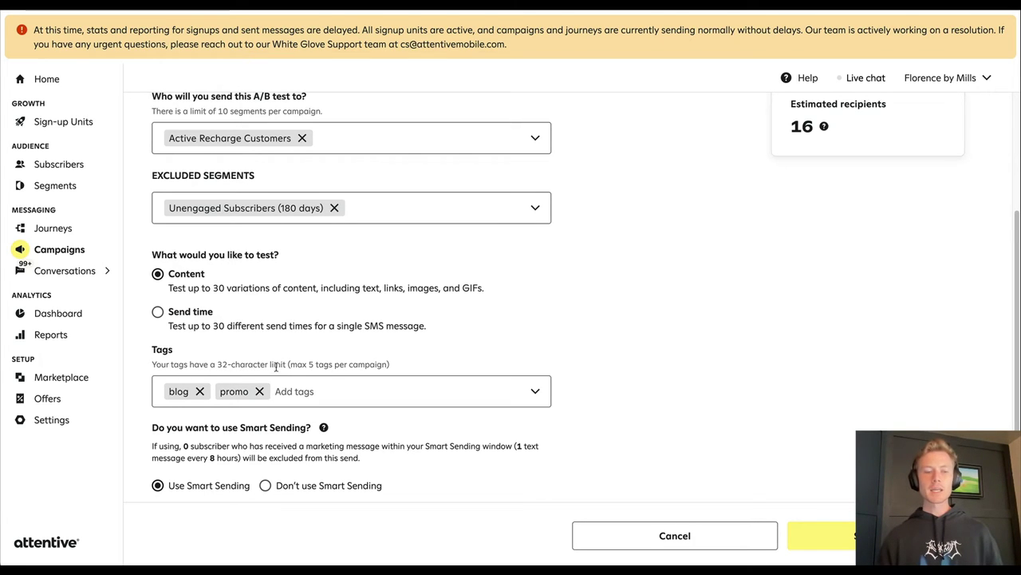
pyautogui.click(199, 391)
pyautogui.click(445, 356)
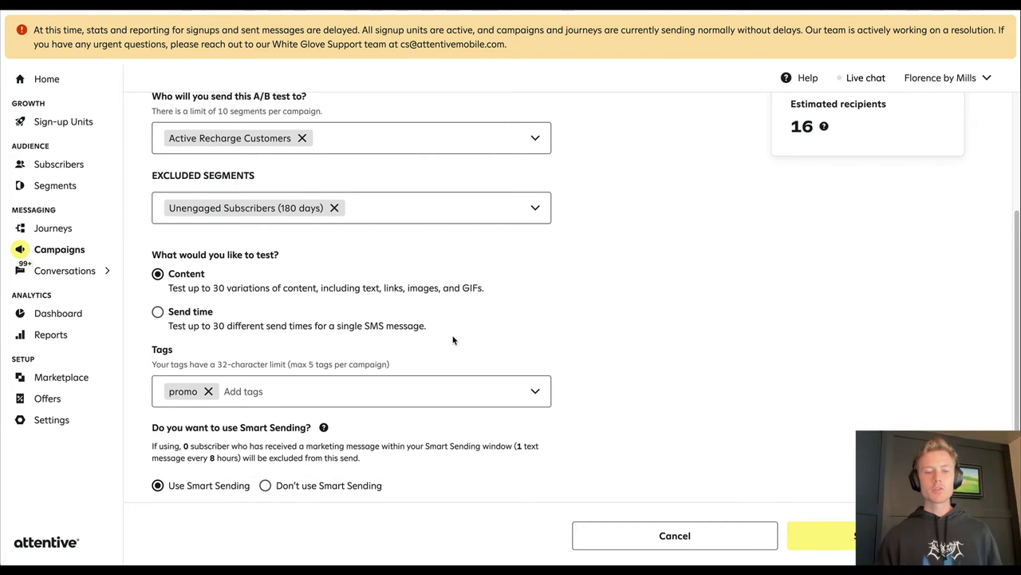
# Select Don't use Smart Sending, keeping 16 estimated recipients.
pyautogui.click(267, 487)
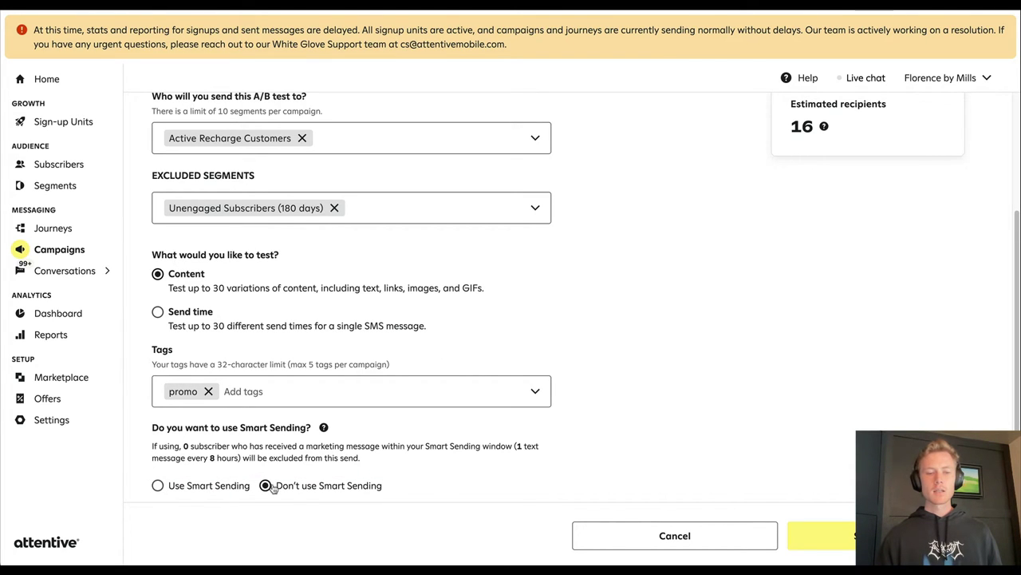
pyautogui.moveTo(155, 427); pyautogui.dragTo(412, 496)
pyautogui.click(413, 495)
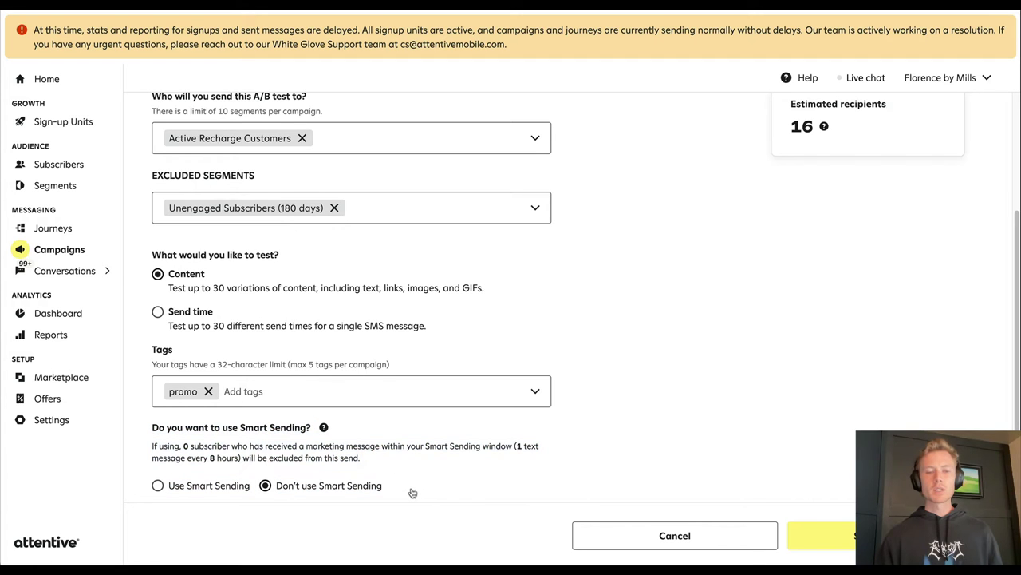
pyautogui.scroll(3, 604, 431)
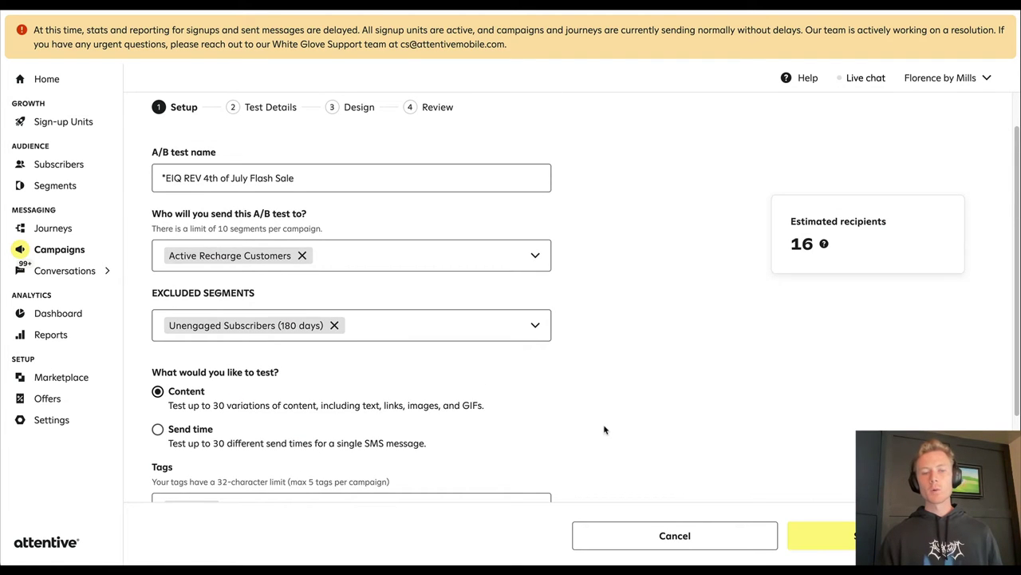
pyautogui.scroll(-3, 614, 429)
pyautogui.scroll(3, 627, 430)
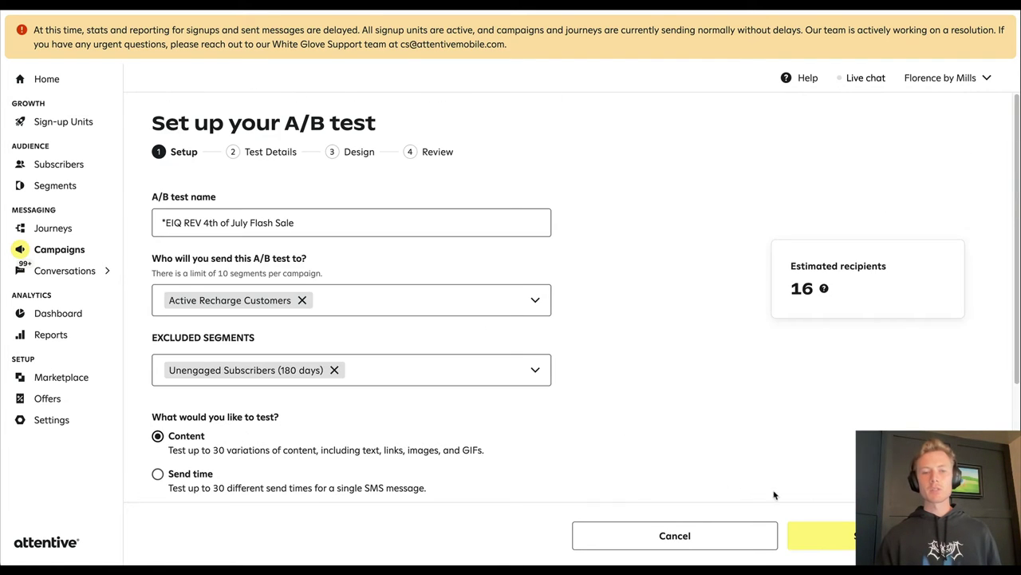
pyautogui.click(834, 523)
pyautogui.scroll(-1, 505, 394)
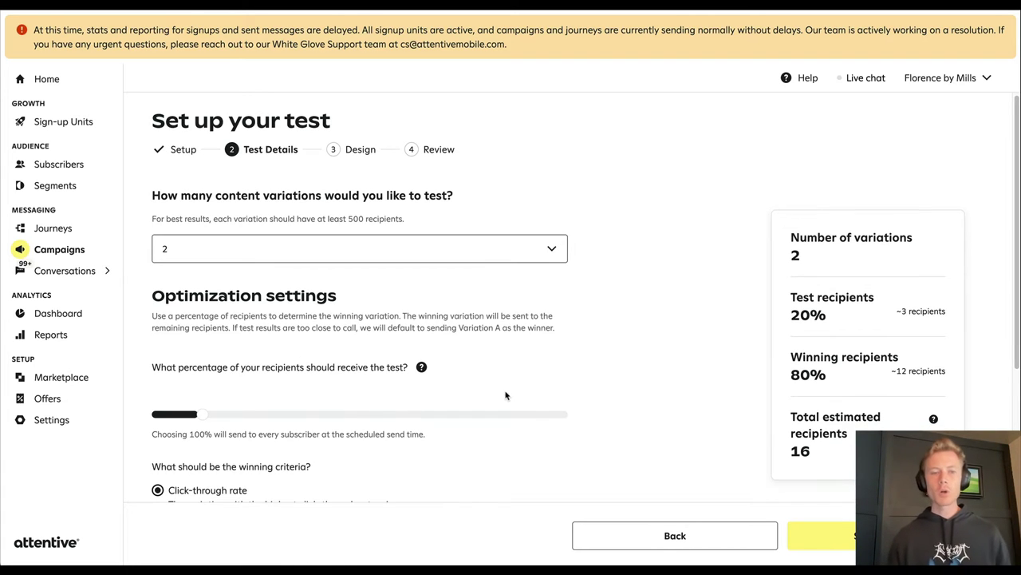
pyautogui.scroll(-1, 331, 261)
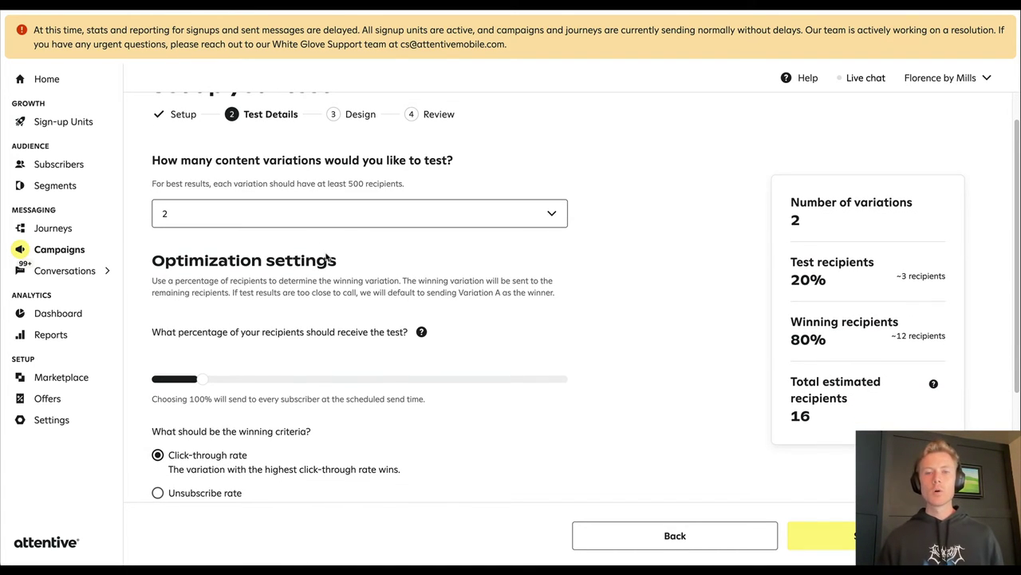
pyautogui.click(296, 212)
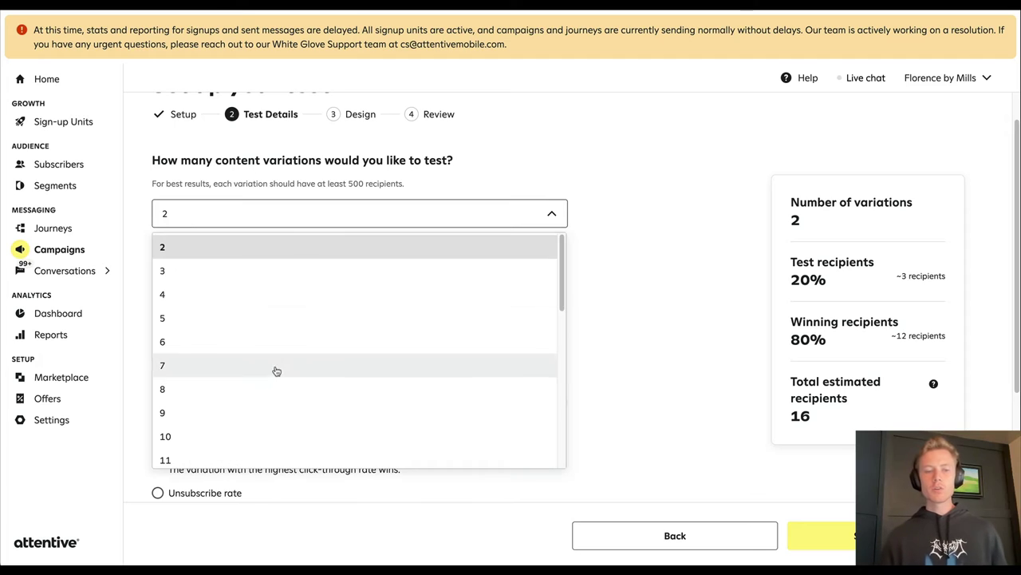
pyautogui.scroll(-5, 274, 370)
pyautogui.click(319, 213)
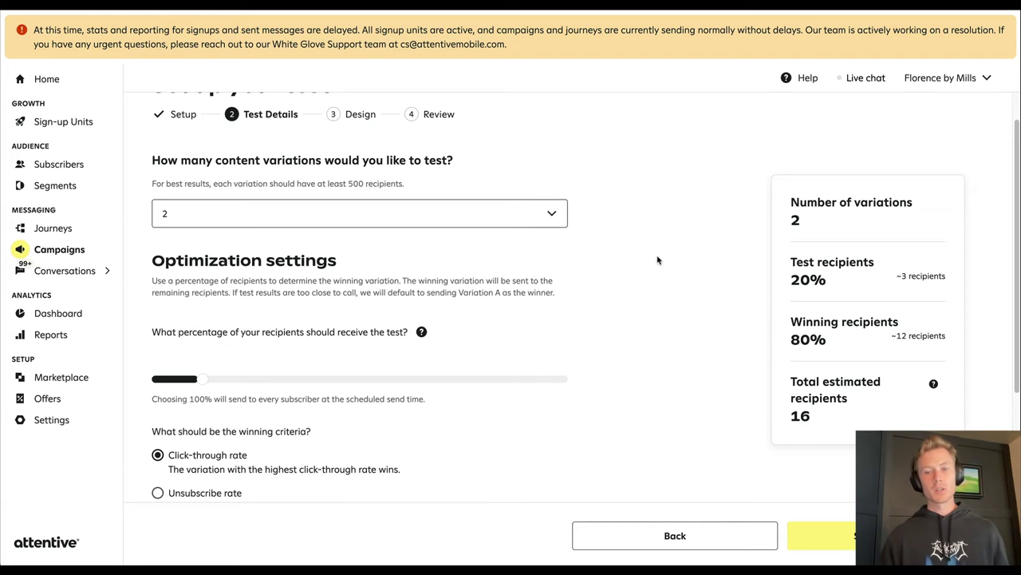
pyautogui.scroll(-1, 339, 279)
pyautogui.scroll(-3, 339, 279)
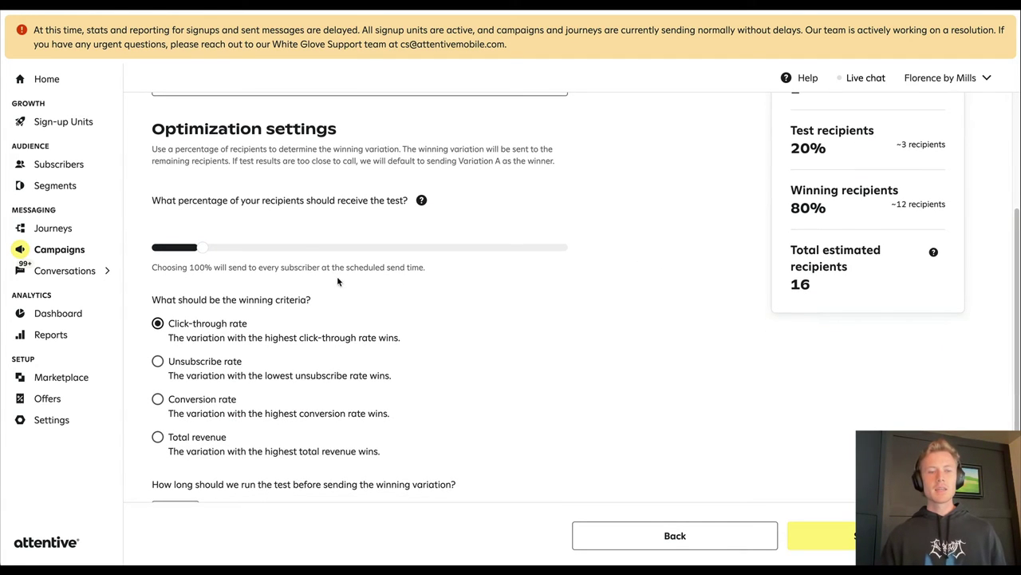
pyautogui.moveTo(152, 122); pyautogui.dragTo(444, 212)
pyautogui.click(445, 212)
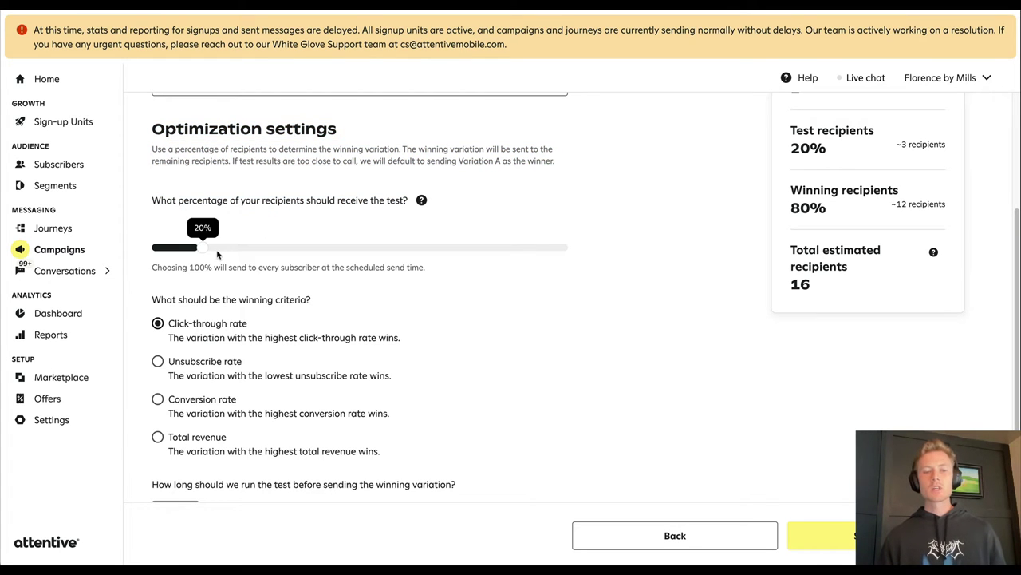
pyautogui.scroll(1, 479, 260)
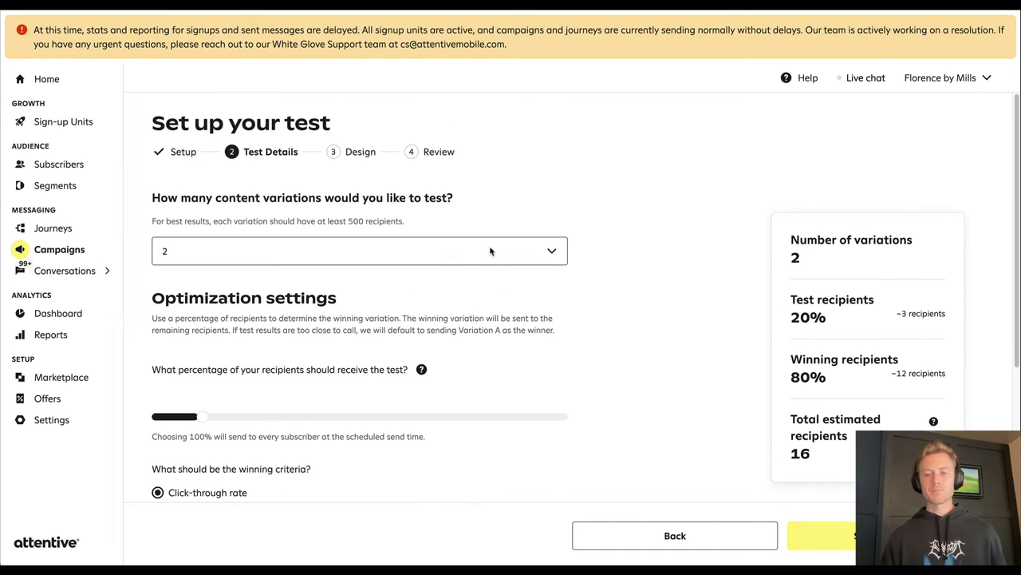
pyautogui.scroll(-2, 643, 269)
pyautogui.moveTo(770, 335); pyautogui.dragTo(835, 369)
pyautogui.click(627, 298)
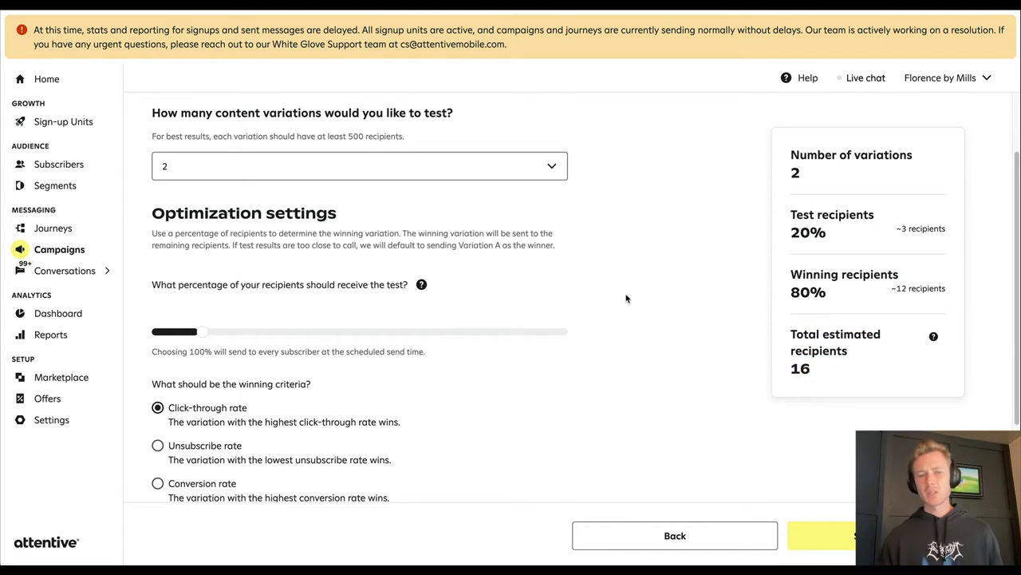
pyautogui.scroll(3, 626, 298)
pyautogui.scroll(-4, 696, 213)
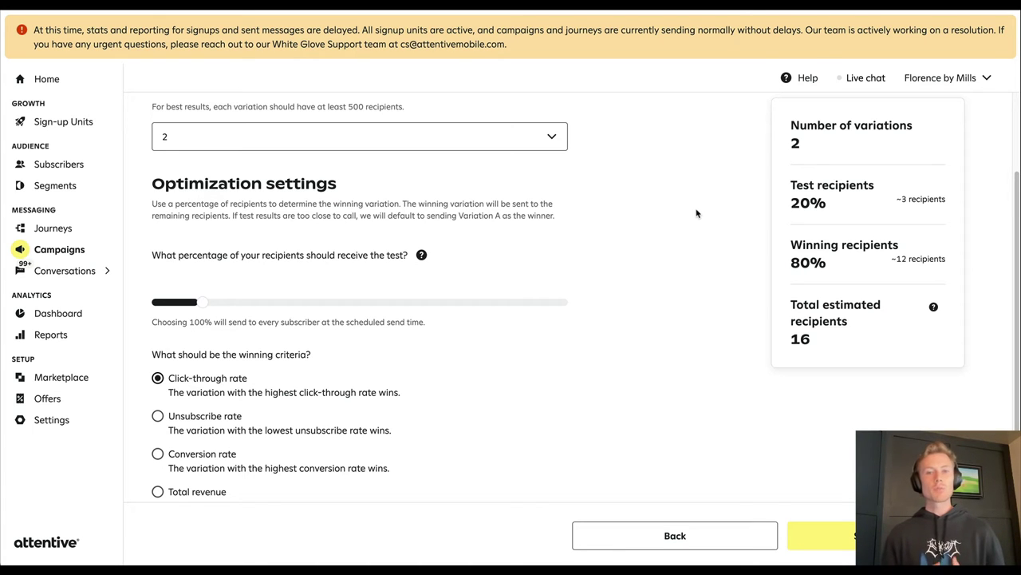
pyautogui.scroll(-2, 630, 243)
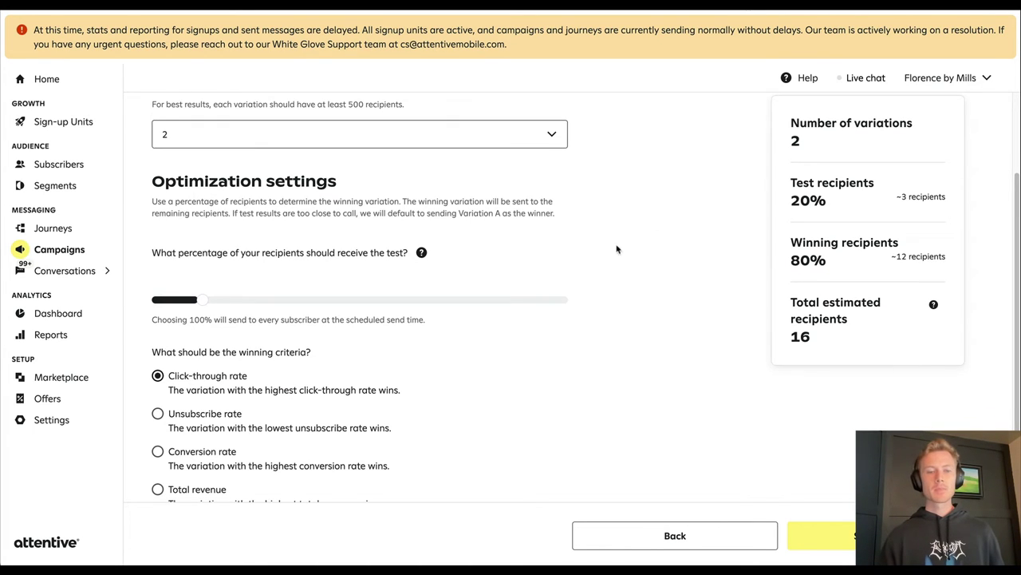
pyautogui.moveTo(203, 227)
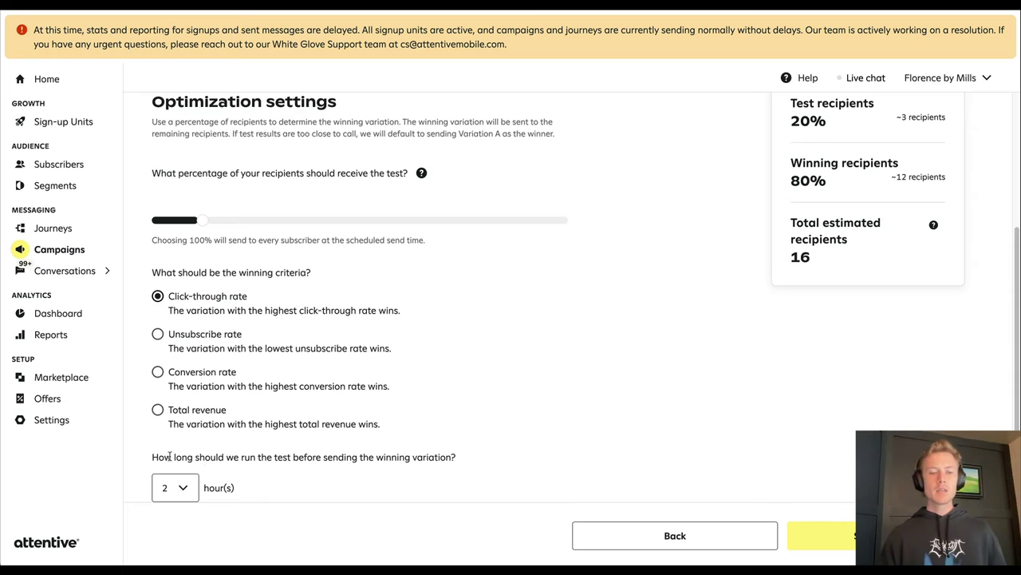
# Leave the test duration at 2 hours and save and continue to Design.
pyautogui.moveTo(151, 457); pyautogui.dragTo(525, 472)
pyautogui.click(526, 472)
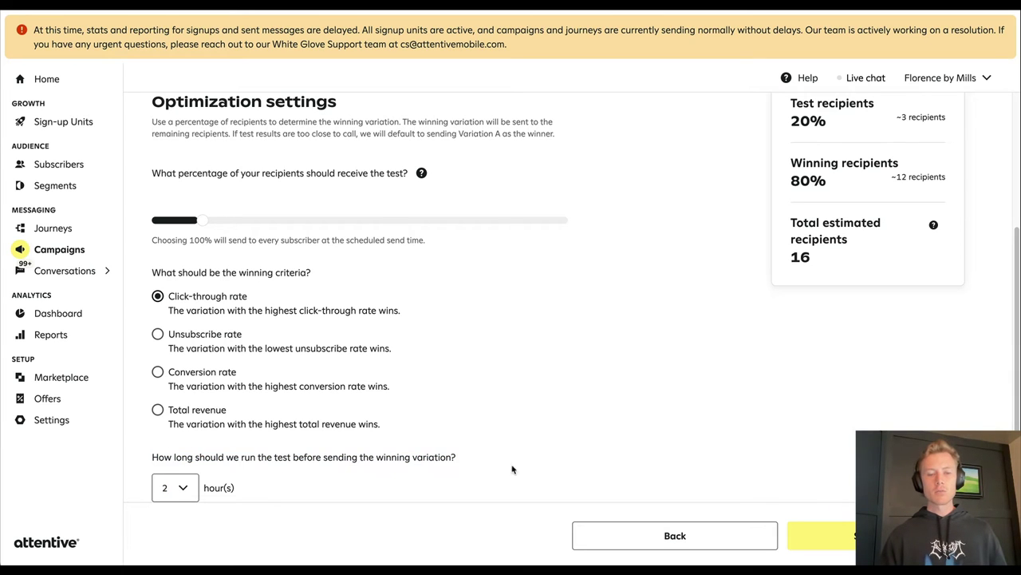
pyautogui.click(182, 490)
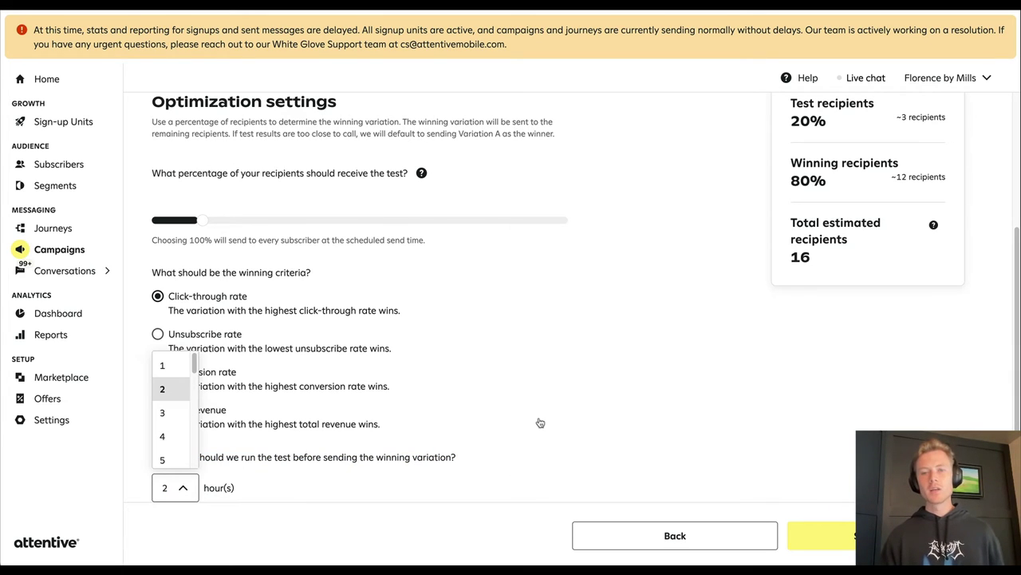
pyautogui.click(509, 471)
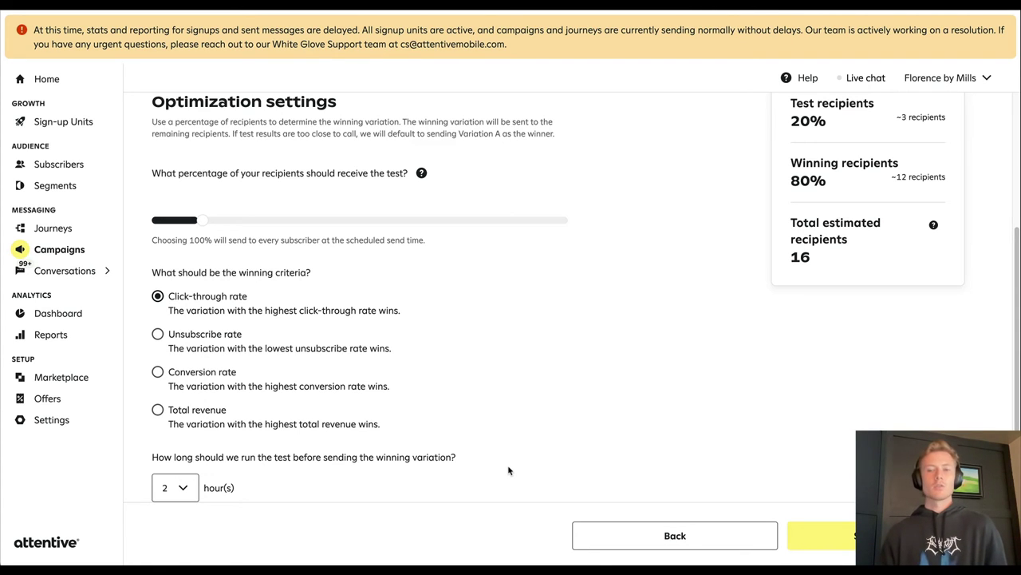
pyautogui.moveTo(786, 105); pyautogui.dragTo(829, 124)
pyautogui.click(804, 157)
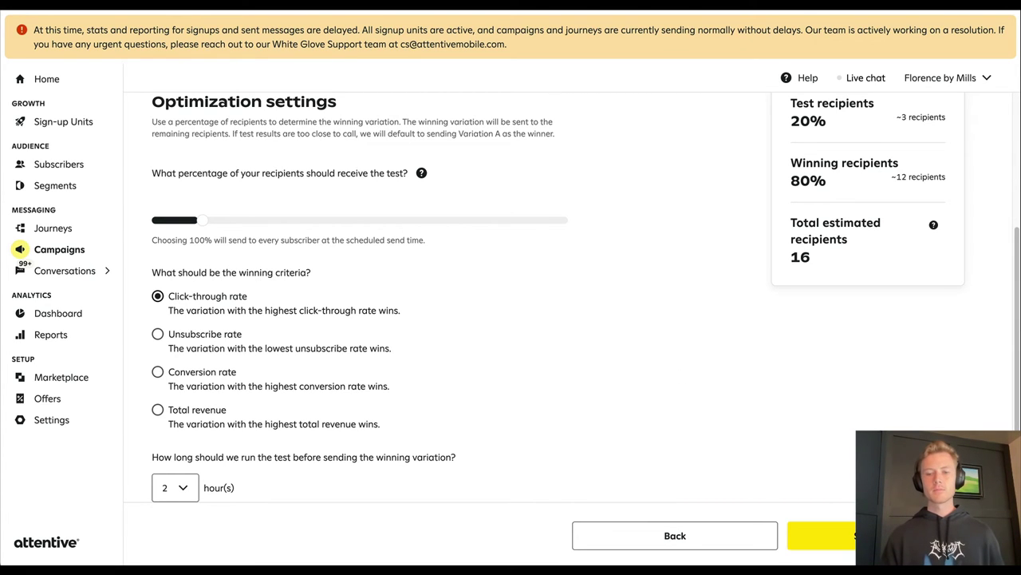
pyautogui.click(822, 535)
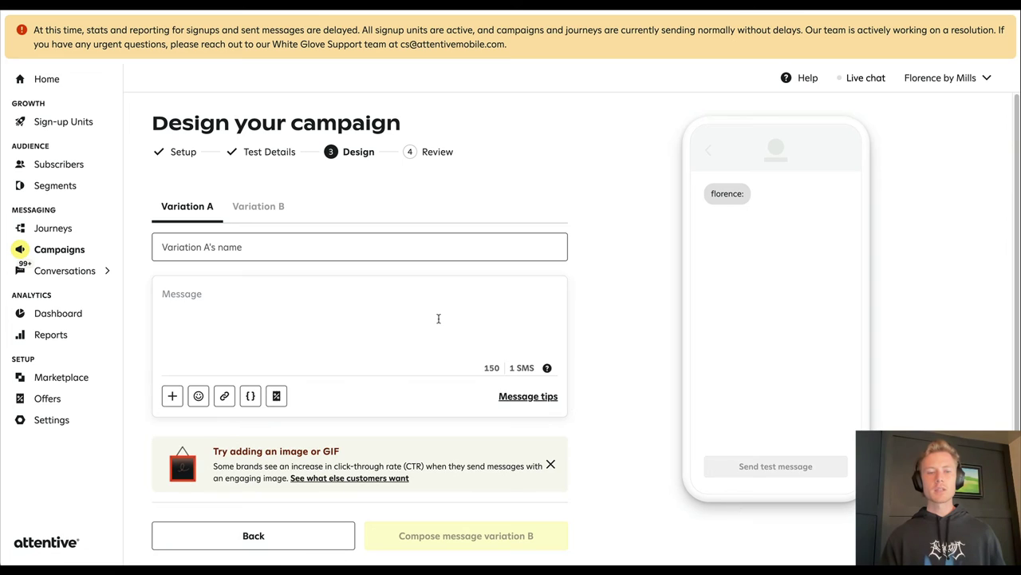
# Name Variation A 'Variation A Message 1' and look over the media type options.
pyautogui.click(342, 243)
pyautogui.write('Var')
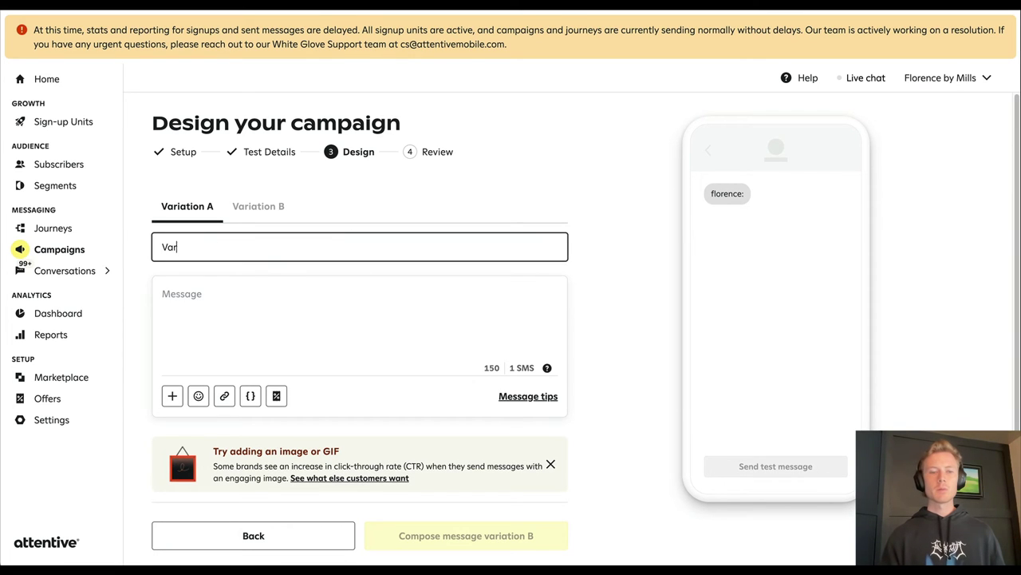
pyautogui.write('iation A Message 1')
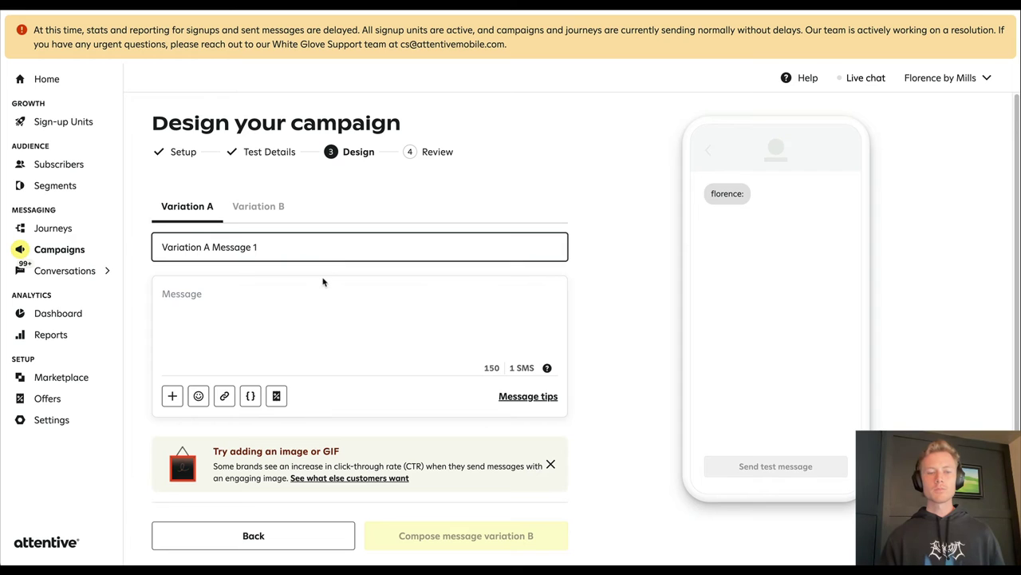
pyautogui.click(322, 287)
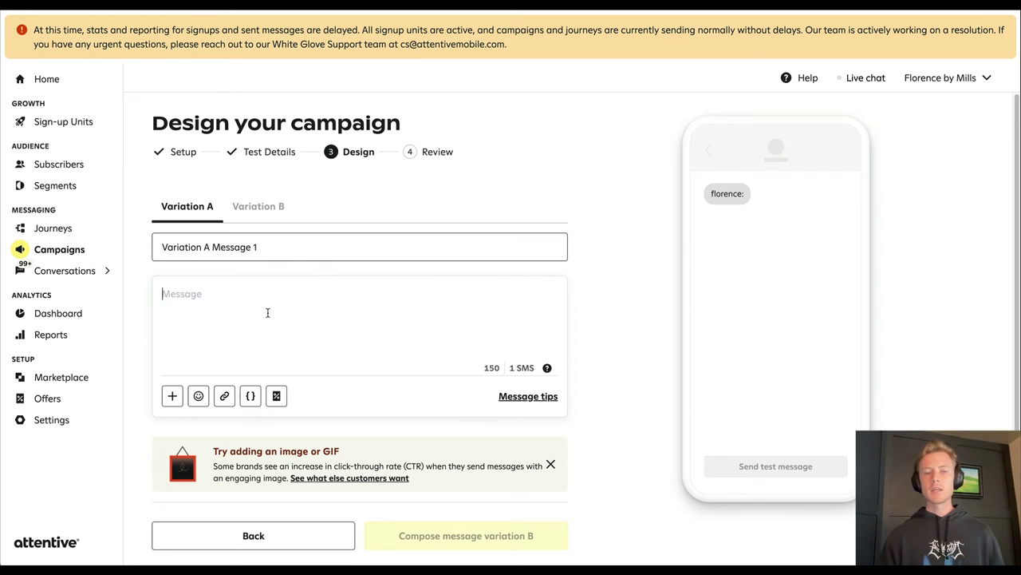
pyautogui.click(171, 396)
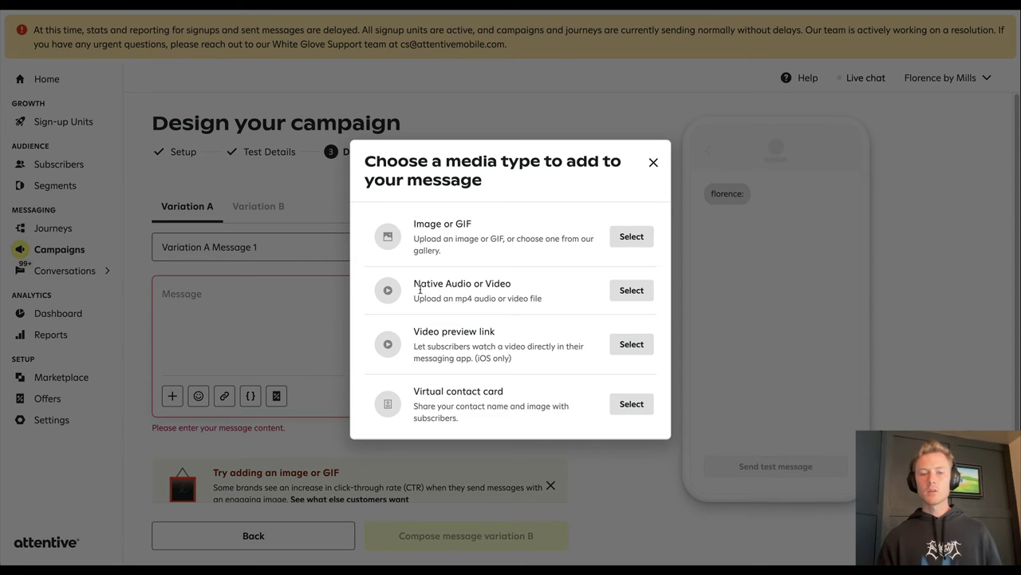
pyautogui.moveTo(414, 336); pyautogui.dragTo(513, 359)
pyautogui.moveTo(414, 391); pyautogui.dragTo(493, 420)
pyautogui.click(303, 339)
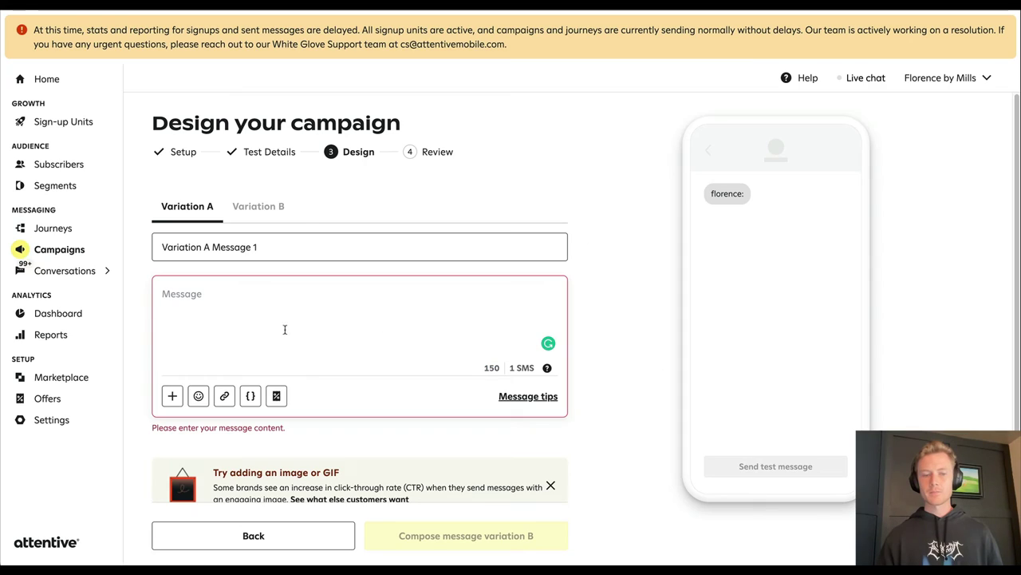
# Browse the emoji, short link, personalization and offer options in the message composer.
pyautogui.click(200, 397)
pyautogui.click(342, 374)
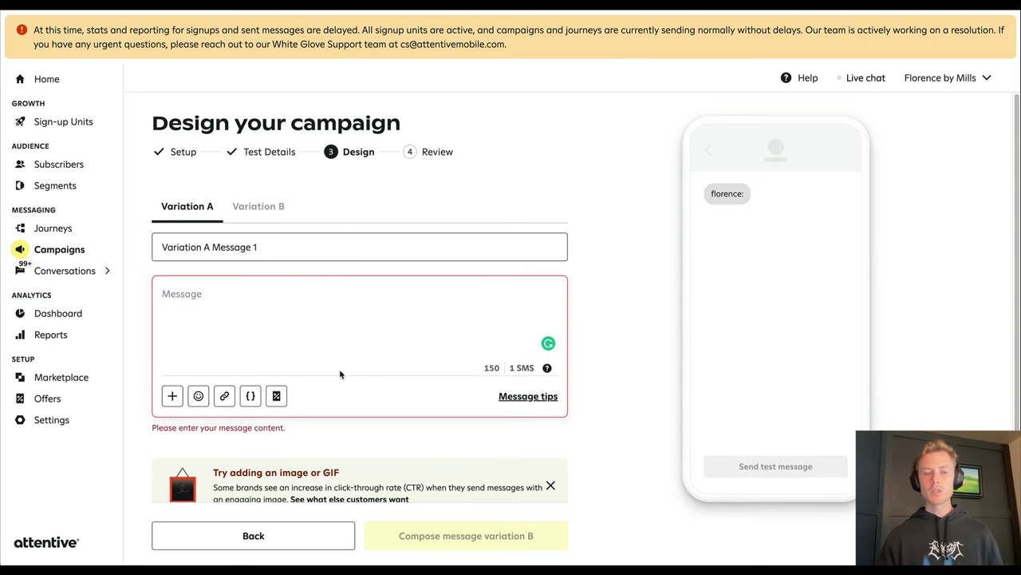
pyautogui.click(221, 398)
pyautogui.click(319, 315)
pyautogui.click(250, 396)
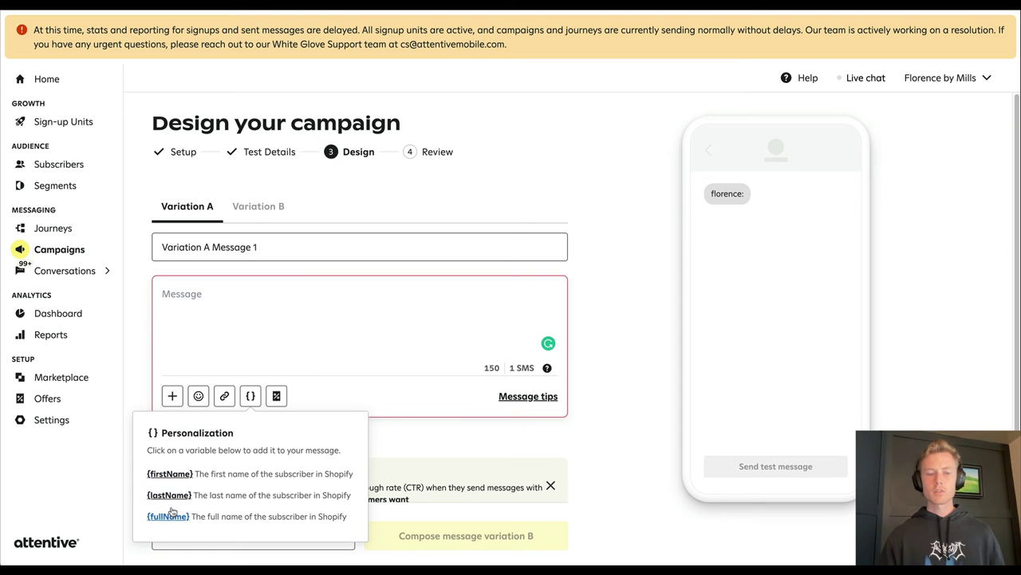
pyautogui.click(306, 330)
pyautogui.click(277, 397)
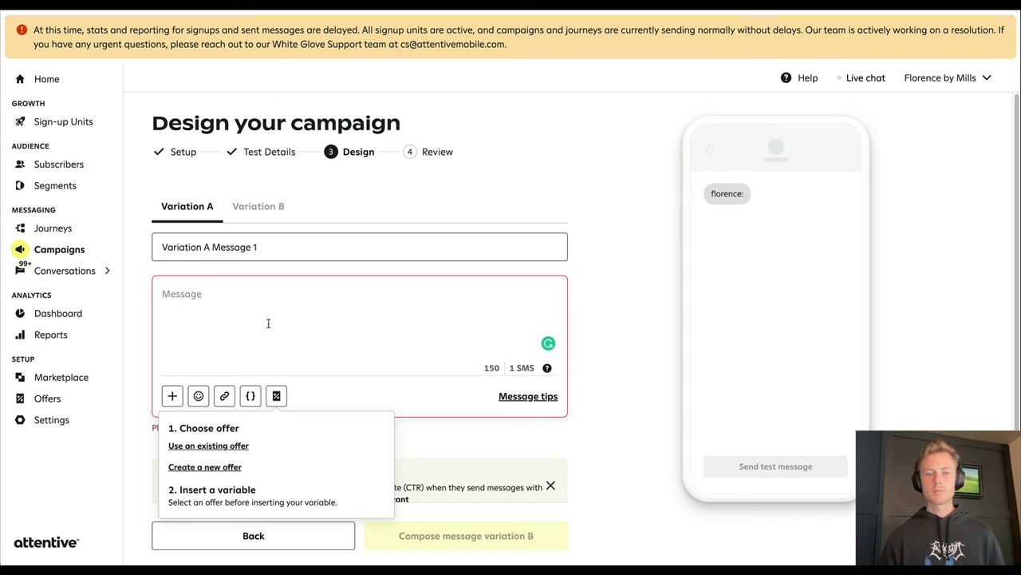
pyautogui.click(290, 312)
# Write 'test' for Variation A, then name Variation B with the message 'test test'.
pyautogui.write('test')
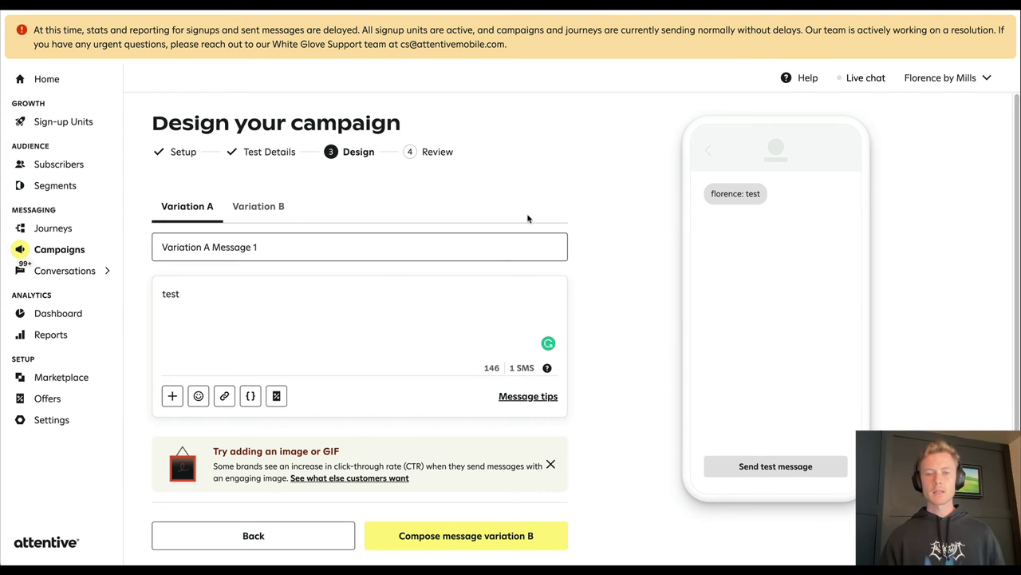
pyautogui.click(258, 209)
pyautogui.click(266, 244)
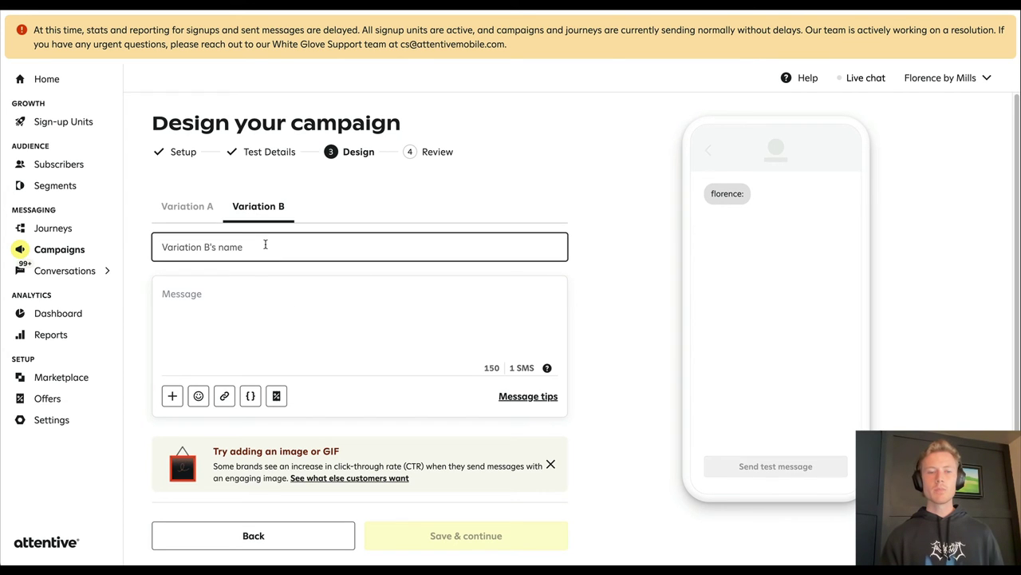
pyautogui.write('Variation B')
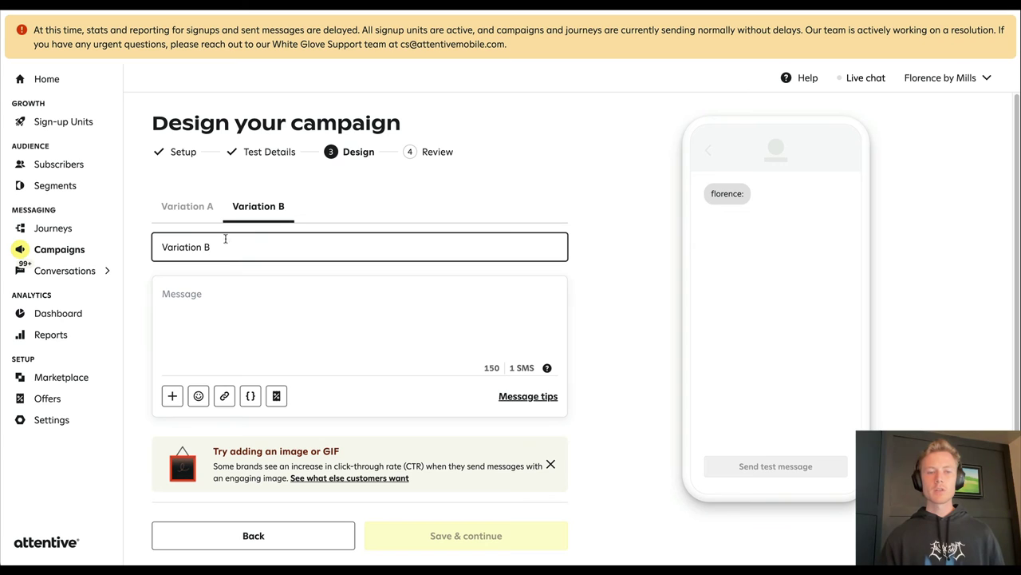
pyautogui.click(275, 314)
pyautogui.write('test')
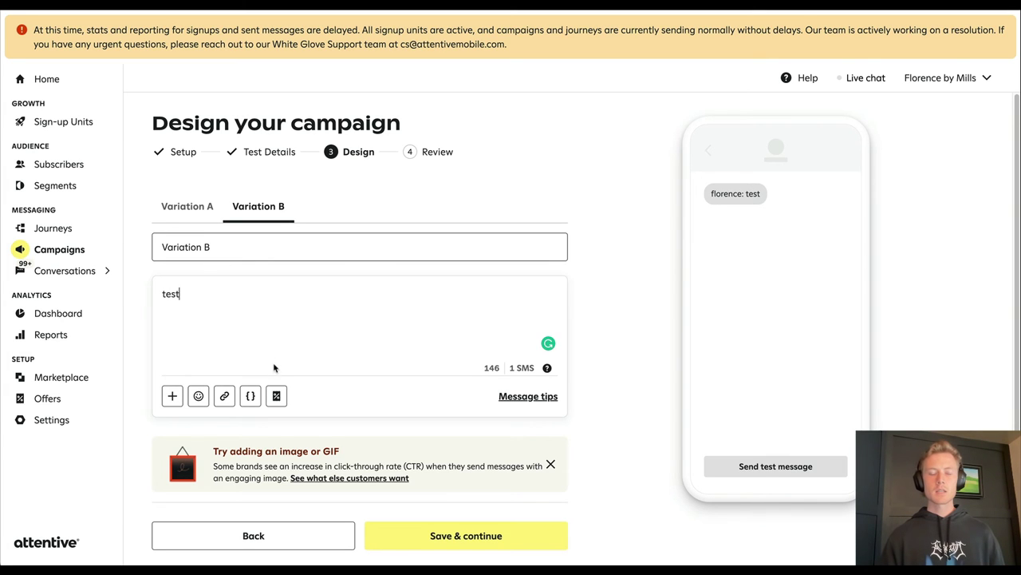
pyautogui.write(' test')
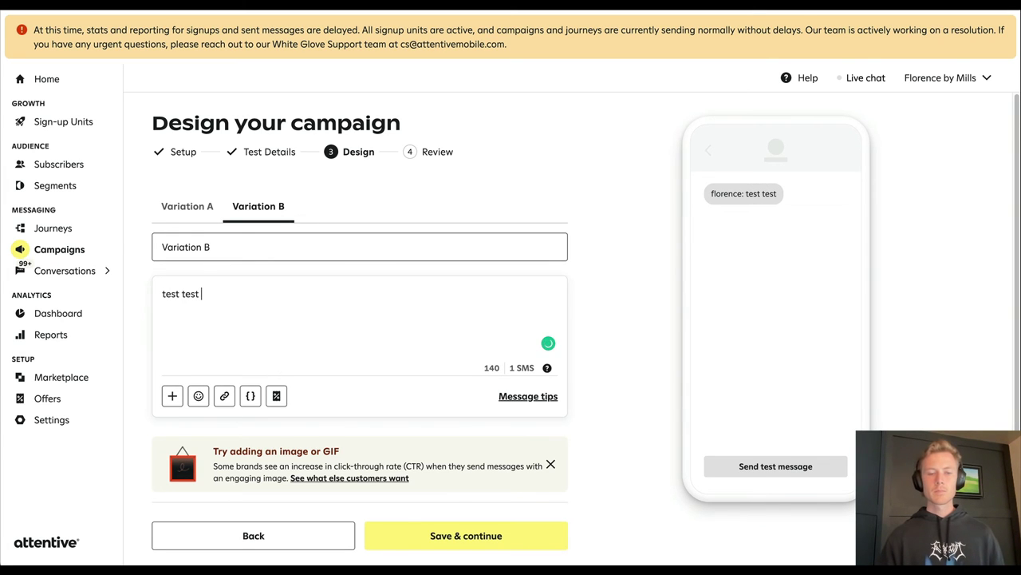
# Retitle the variations 'Variation B No Gif' and 'Variation A Gif'.
pyautogui.scroll(-1, 337, 332)
pyautogui.click(187, 169)
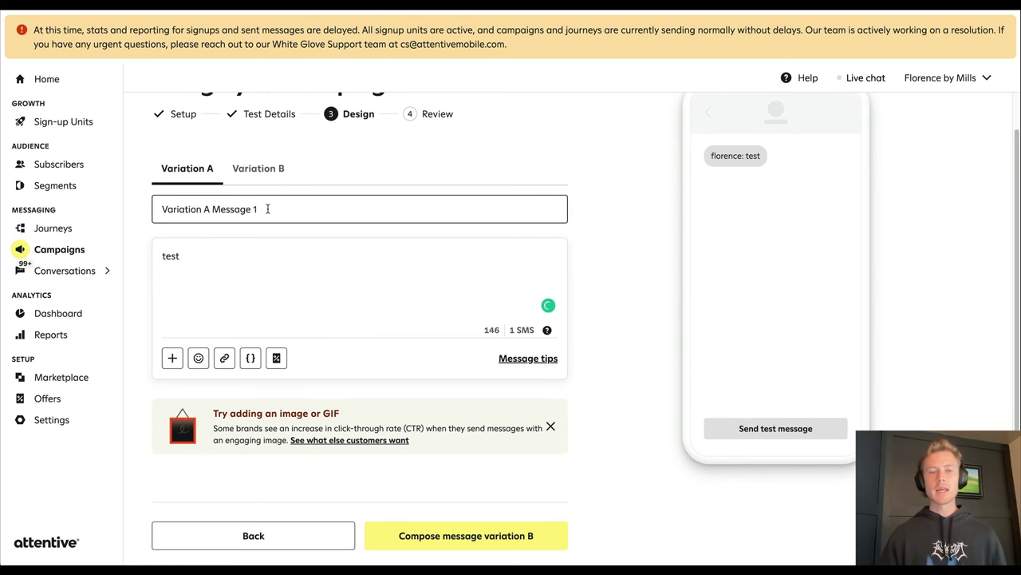
pyautogui.click(257, 169)
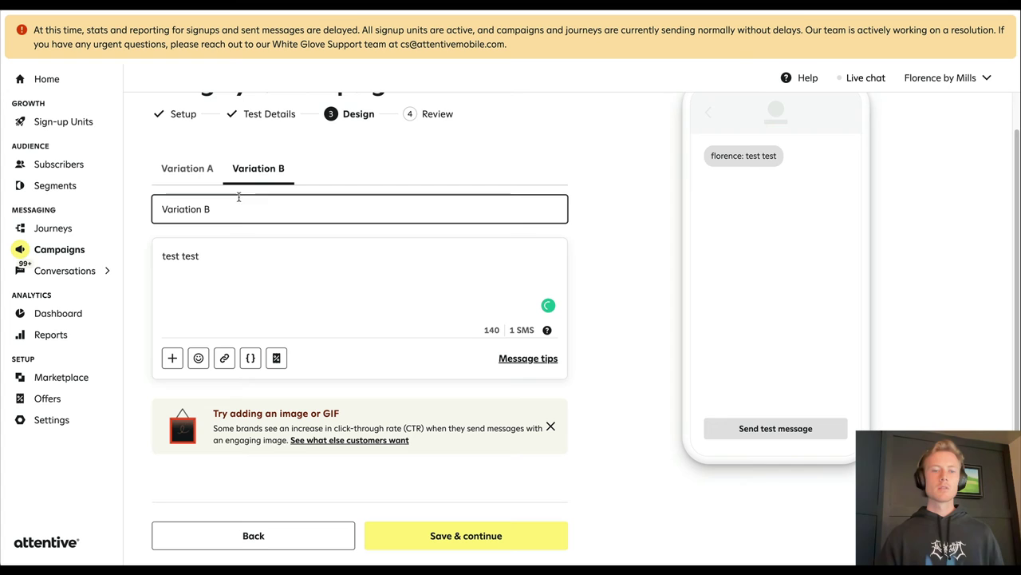
pyautogui.click(238, 197)
pyautogui.write('No Gif')
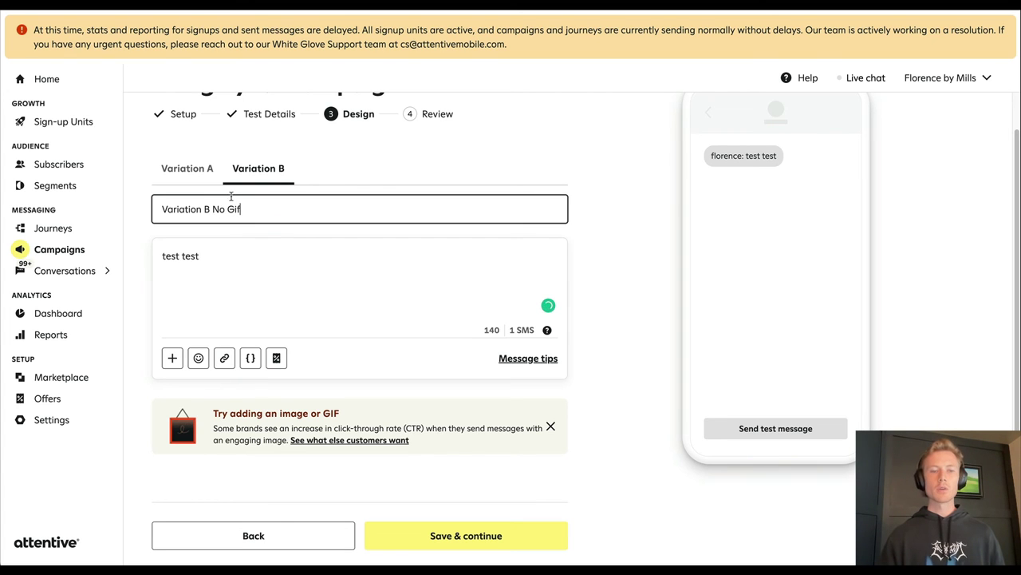
pyautogui.click(187, 168)
pyautogui.moveTo(212, 209); pyautogui.dragTo(355, 237)
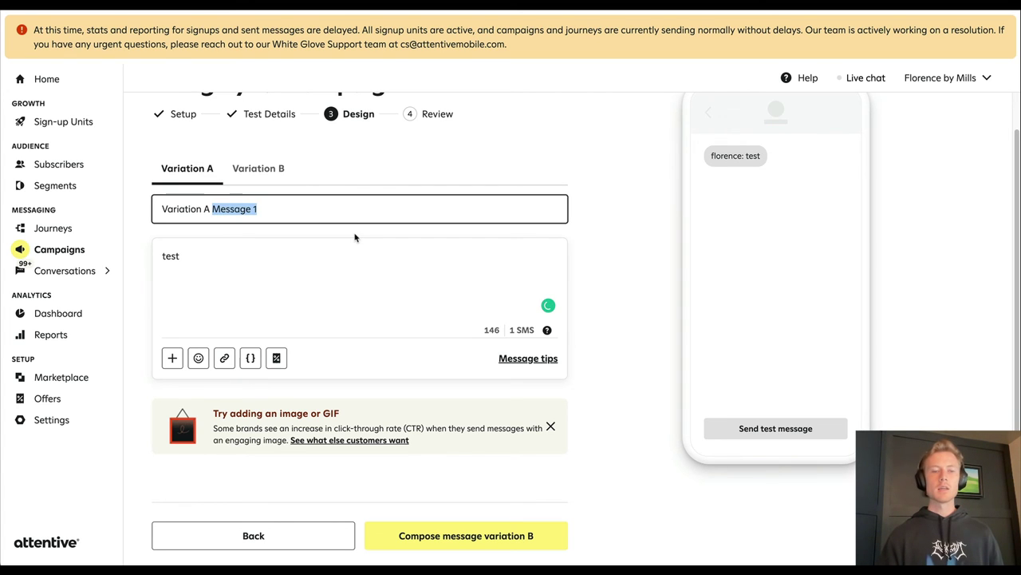
pyautogui.write('Gif')
pyautogui.click(271, 168)
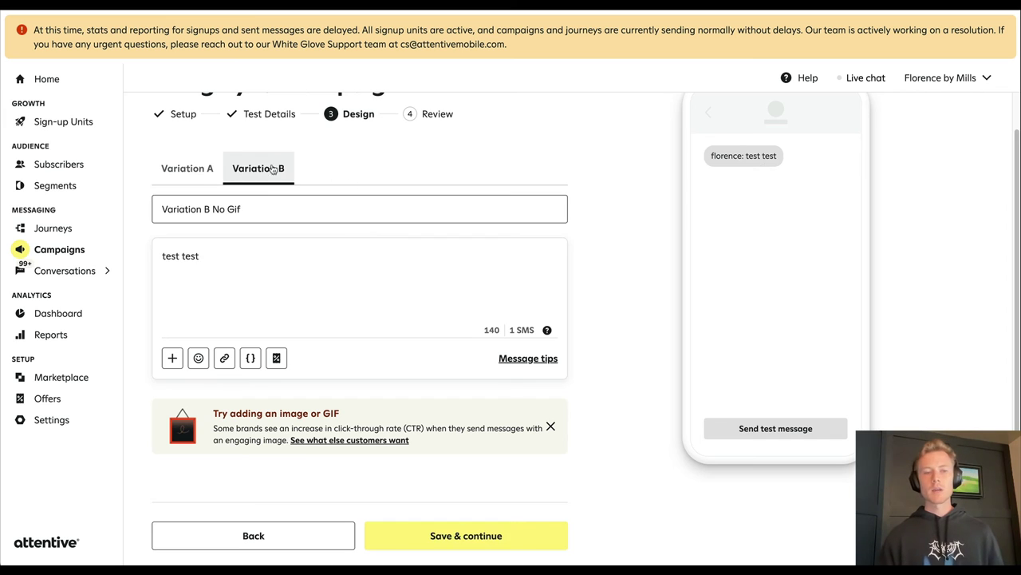
pyautogui.click(200, 167)
pyautogui.click(267, 168)
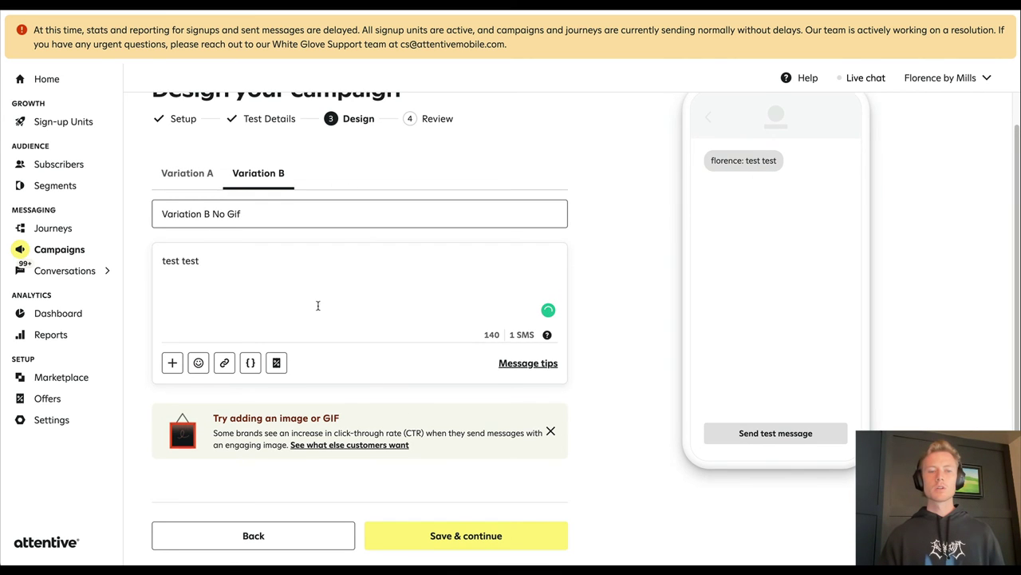
pyautogui.scroll(2, 318, 305)
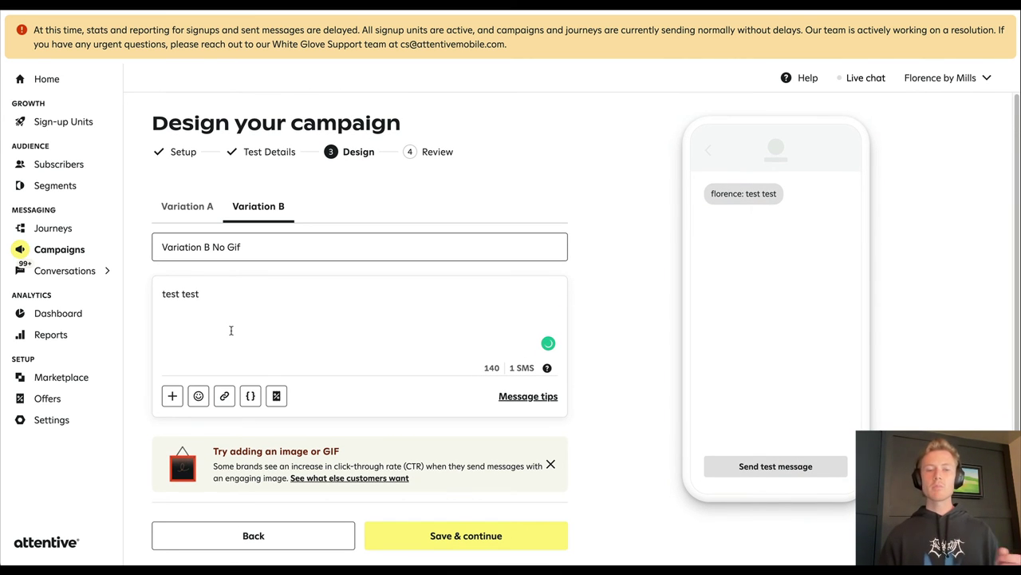
# Save the designs and review the summary: 16 recipients, 20%/80% split, both messages.
pyautogui.click(439, 535)
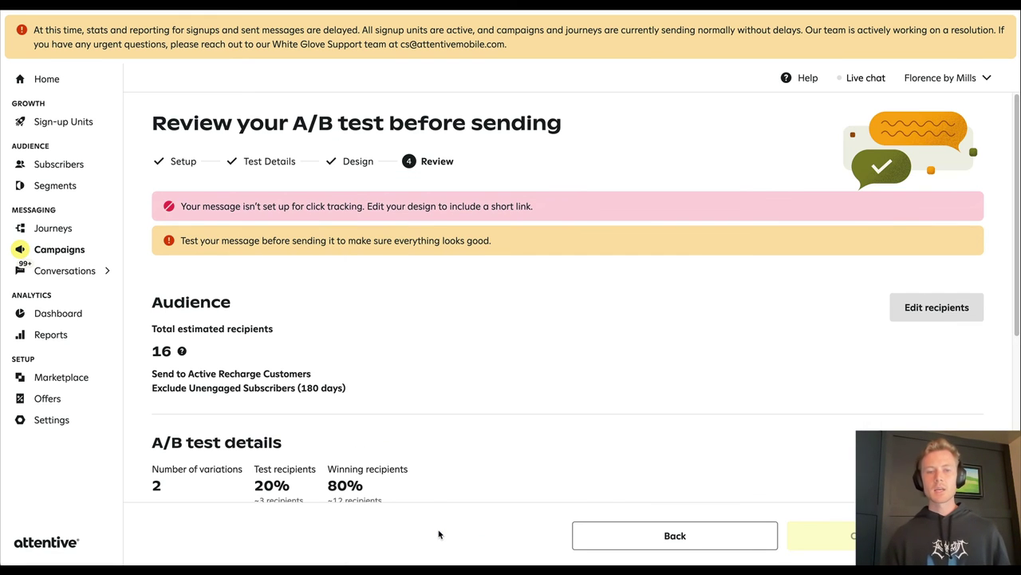
pyautogui.scroll(-4, 480, 357)
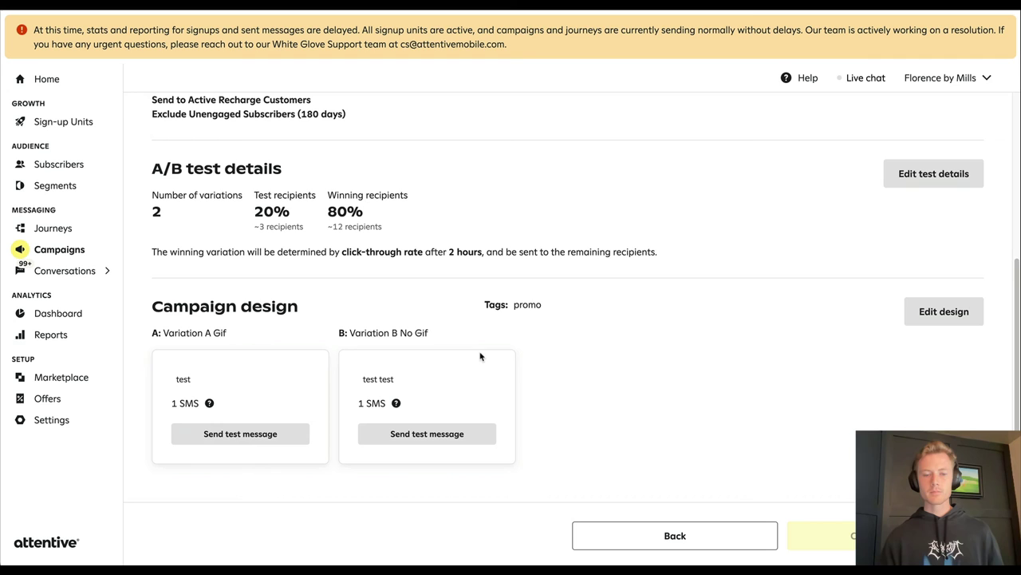
pyautogui.scroll(4, 758, 435)
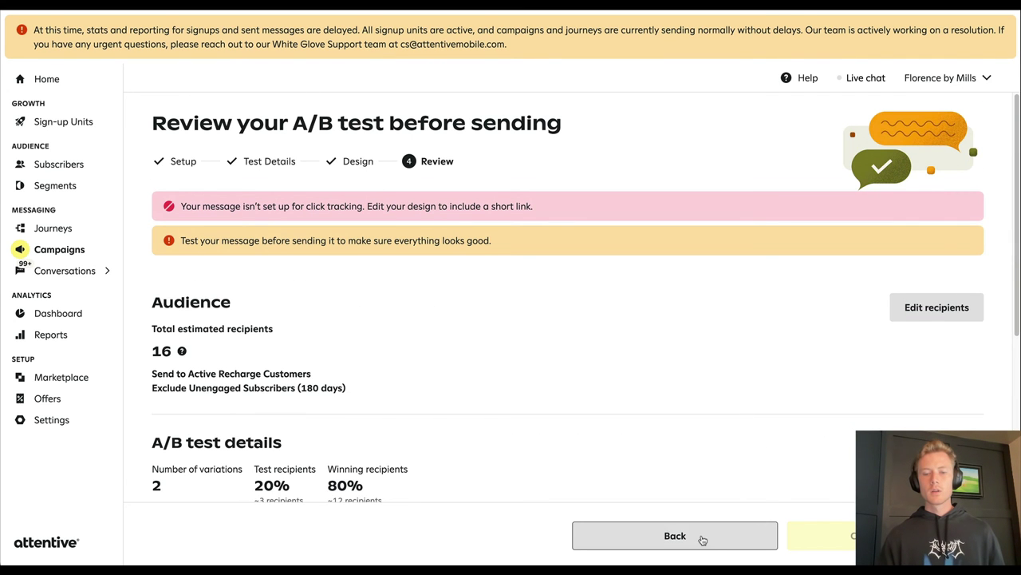
pyautogui.scroll(-3, 805, 497)
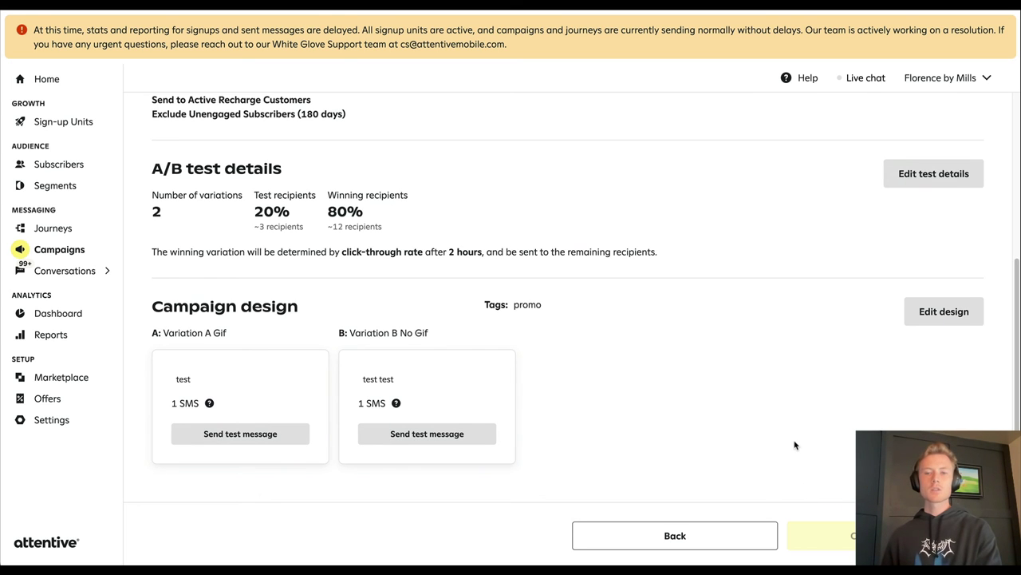
pyautogui.scroll(3, 678, 407)
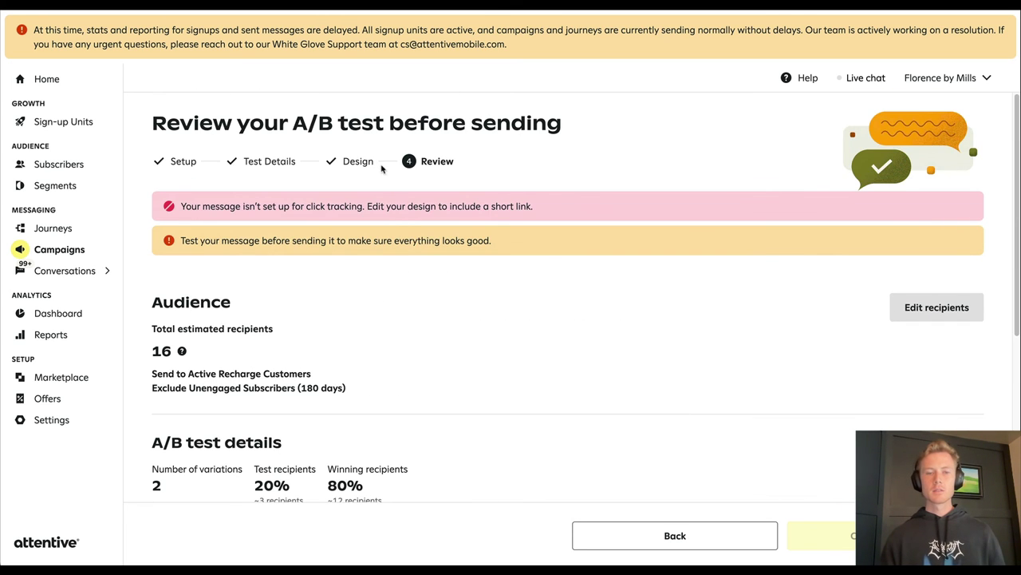
pyautogui.click(675, 535)
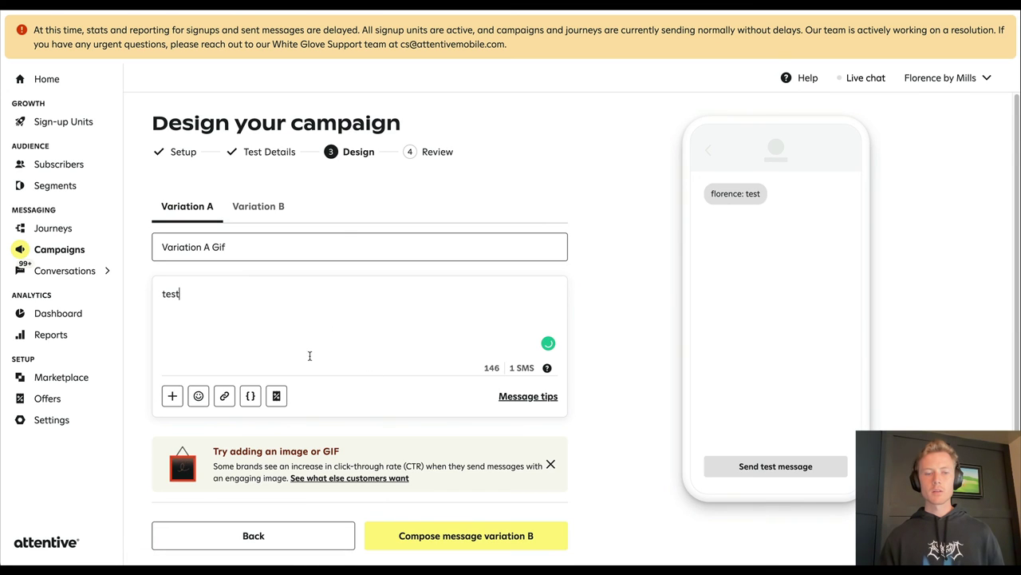
pyautogui.click(224, 397)
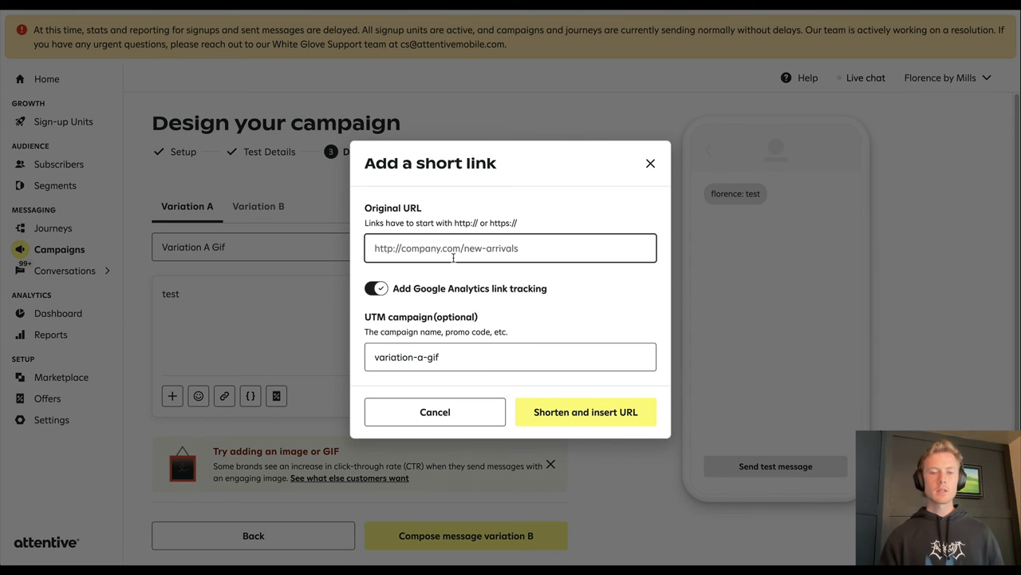
pyautogui.write('https://go')
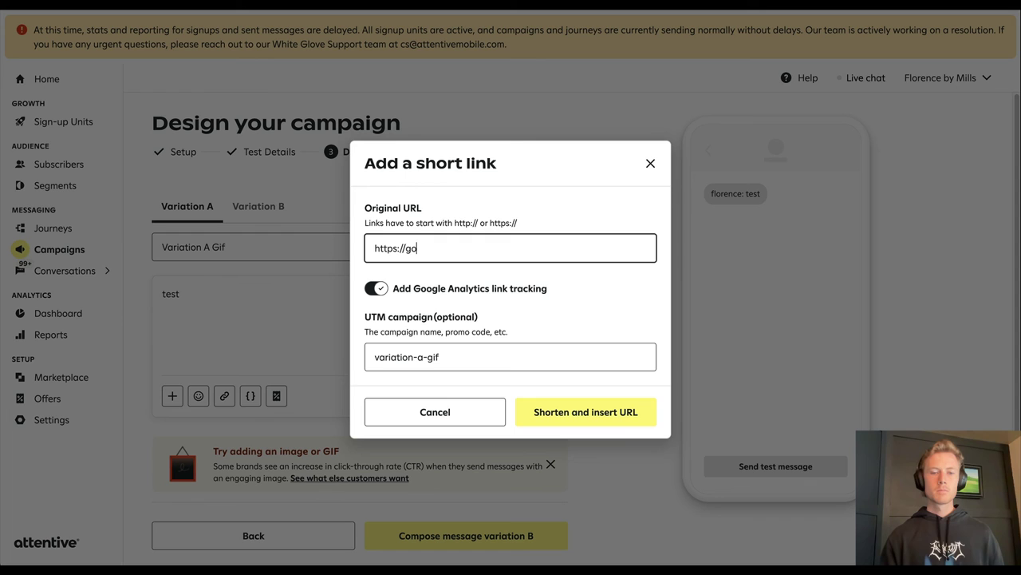
pyautogui.write('ogle.com')
pyautogui.hotkey('ctrl', 'a')
pyautogui.hotkey('ctrl', 'c')
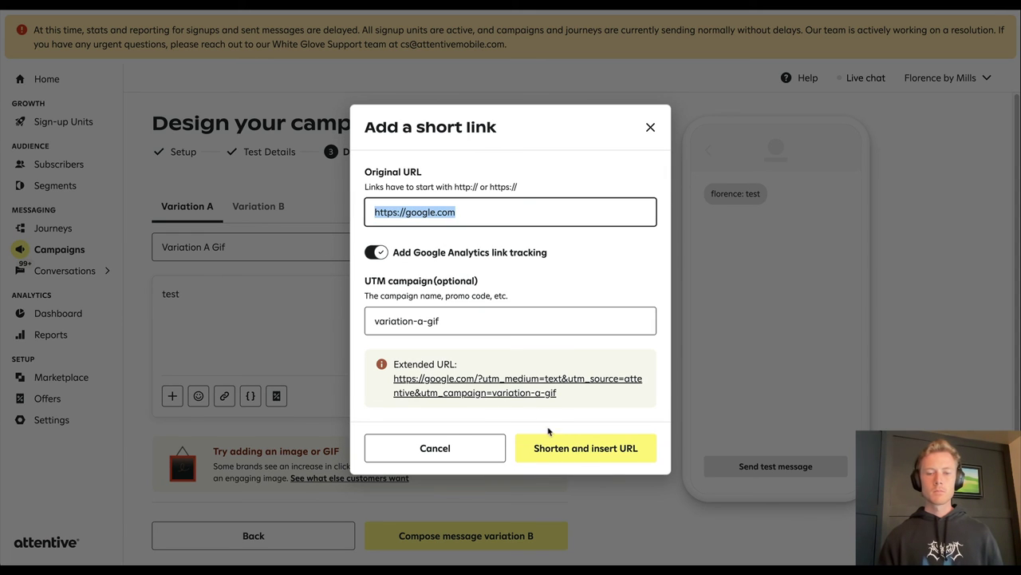
pyautogui.click(558, 445)
# Add the same google.com short link to variation B's message and save the designs.
pyautogui.click(257, 206)
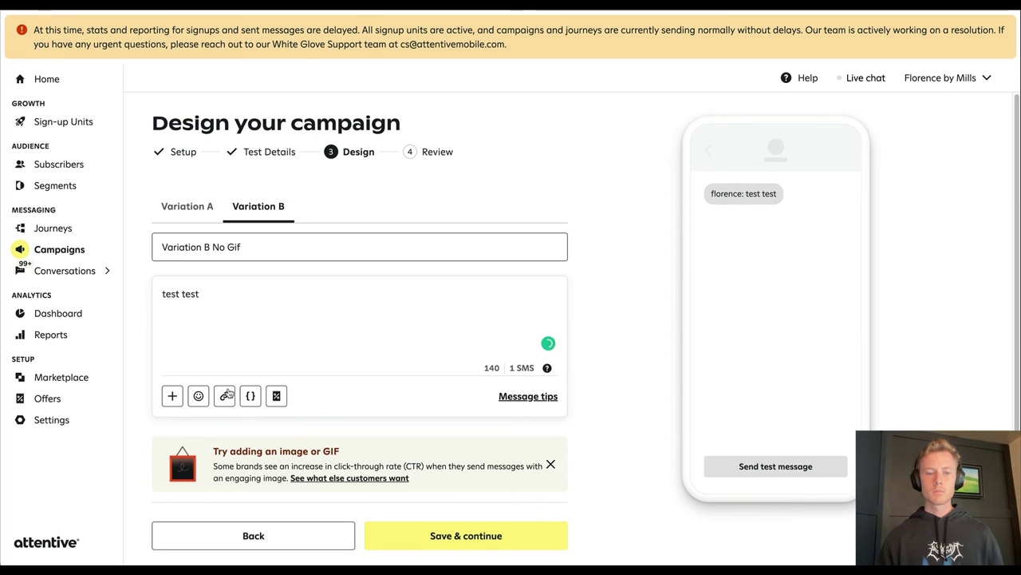
pyautogui.click(224, 395)
pyautogui.hotkey('ctrl', 'v')
pyautogui.click(572, 446)
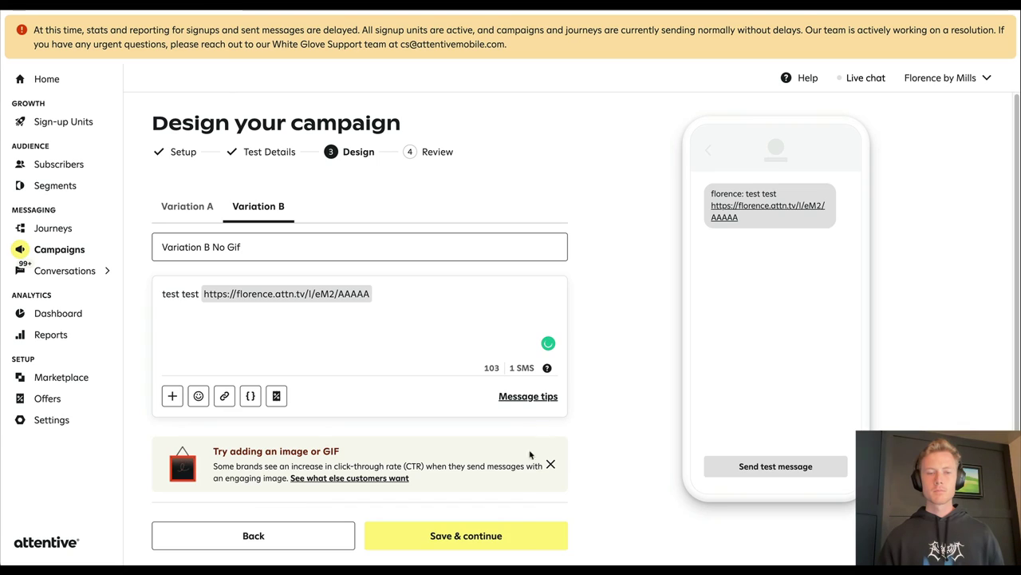
pyautogui.click(504, 536)
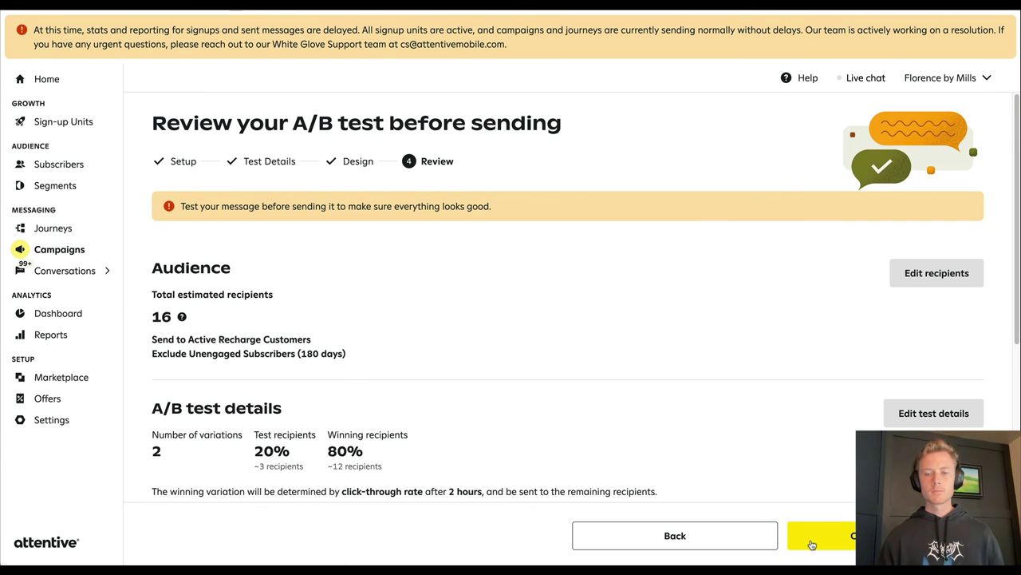
# Preview the Send now and Schedule options, cancel without sending, and return to the Design step.
pyautogui.click(829, 542)
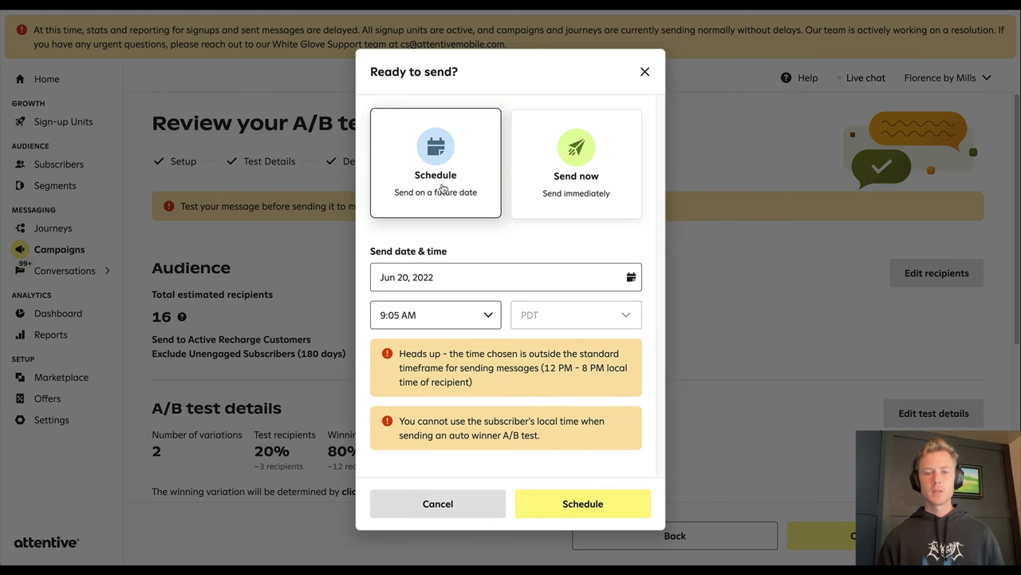
pyautogui.click(541, 182)
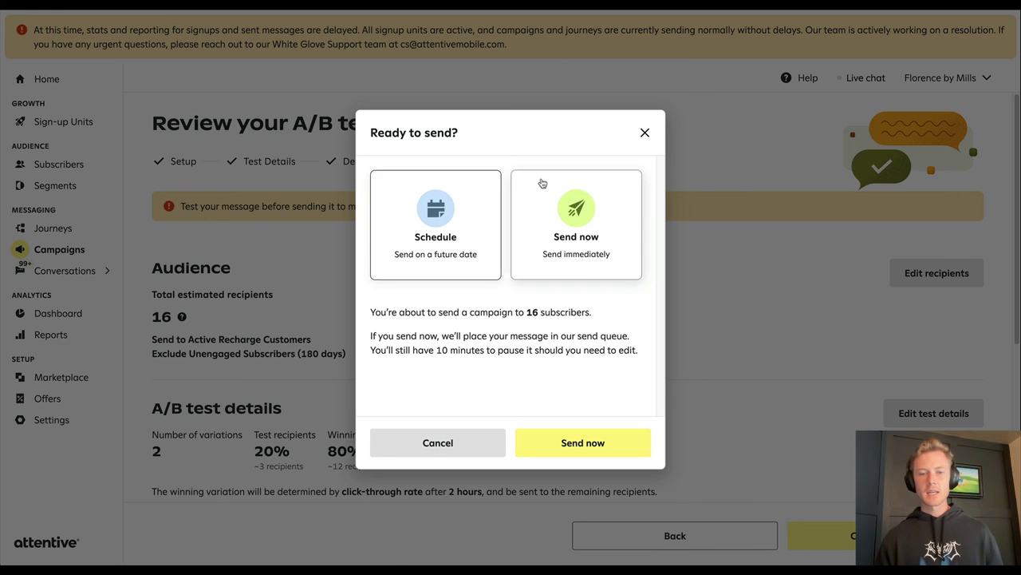
pyautogui.click(447, 233)
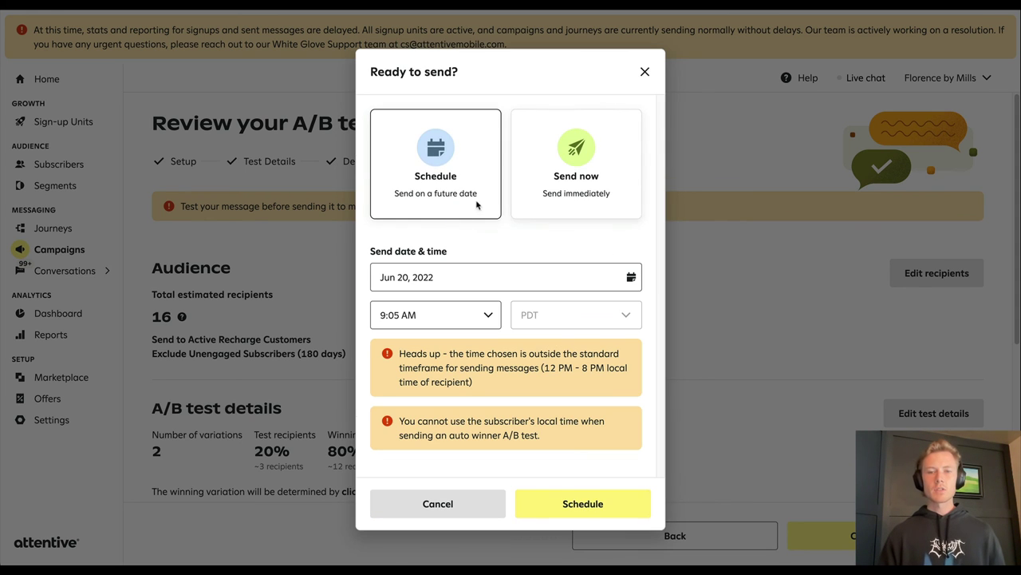
pyautogui.click(642, 72)
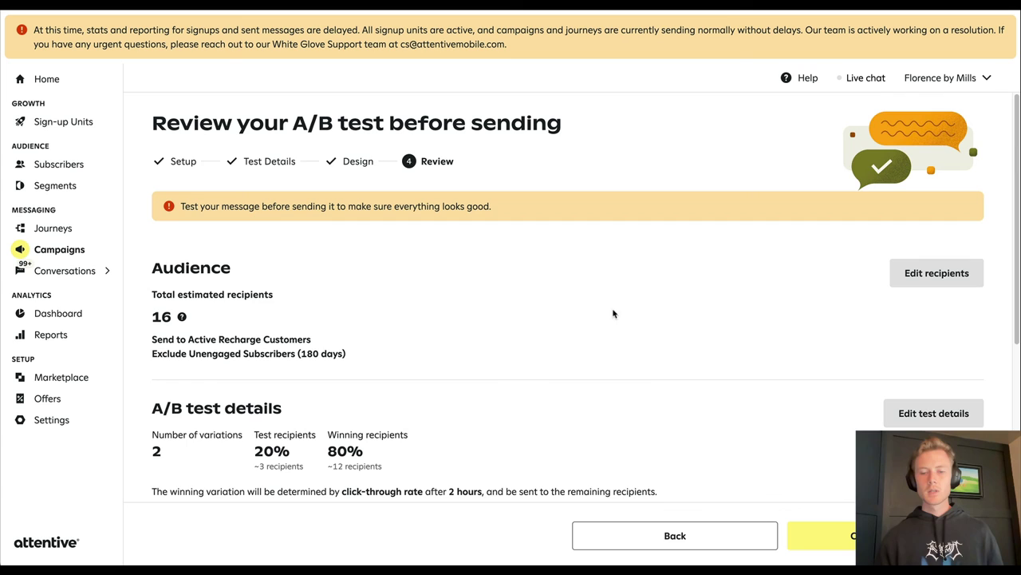
pyautogui.click(643, 533)
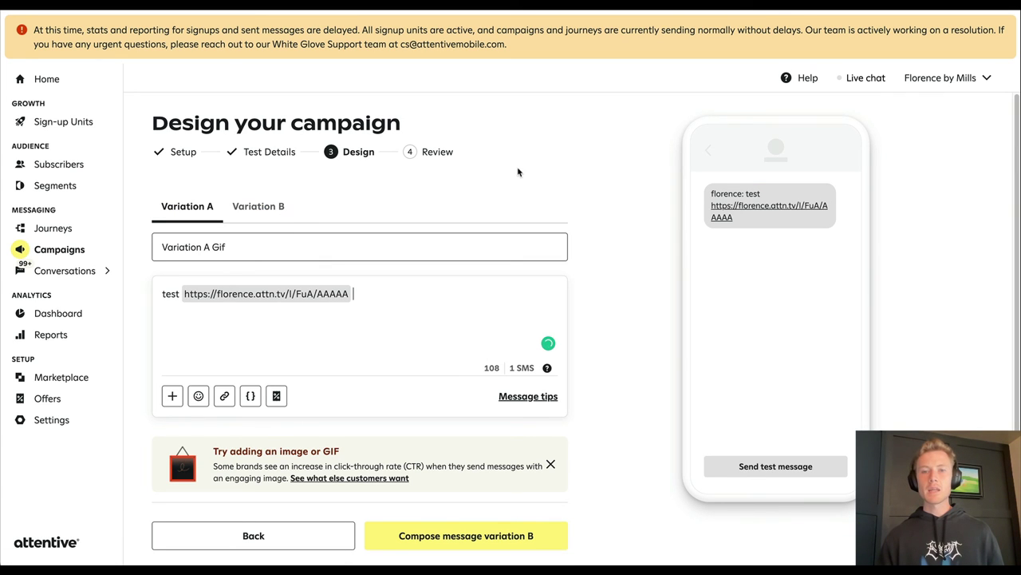